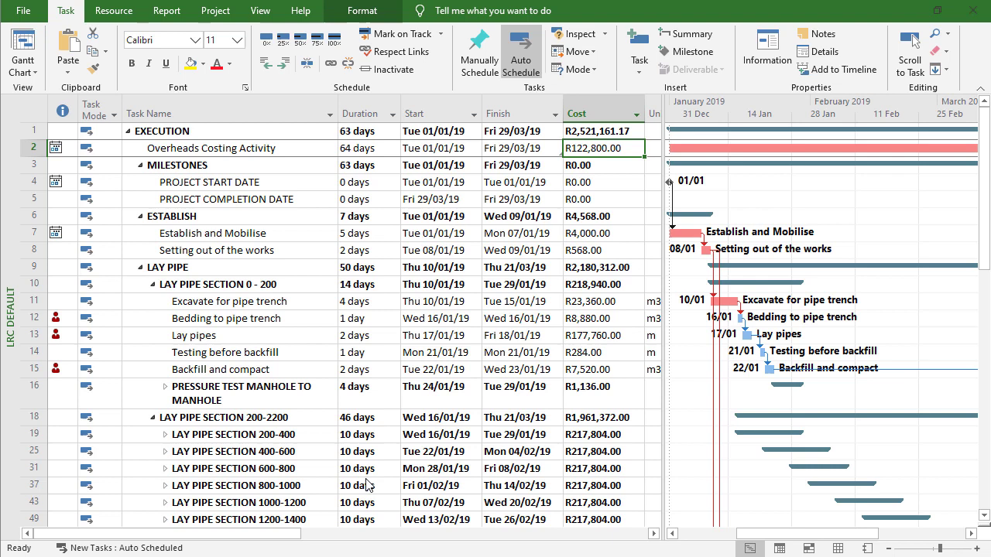
# Switch to the Resource Sheet view and review the full list of resources with their types, groups and standard rates
pyautogui.click(360, 252)
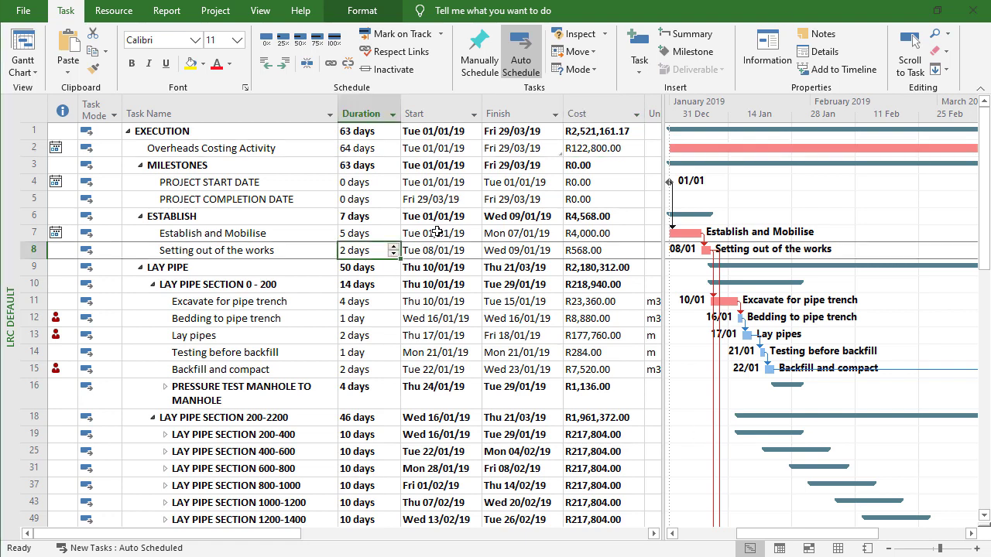
pyautogui.click(29, 72)
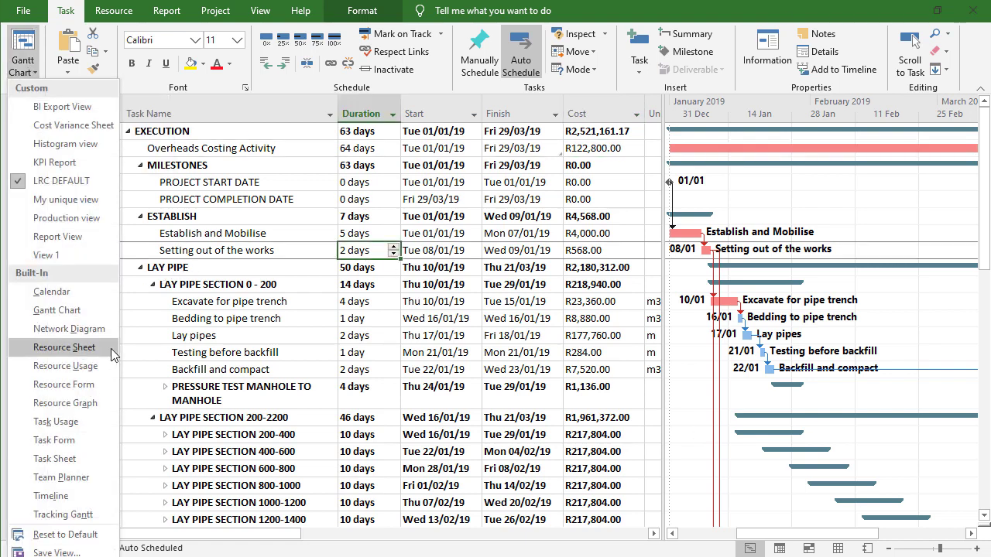
pyautogui.click(105, 355)
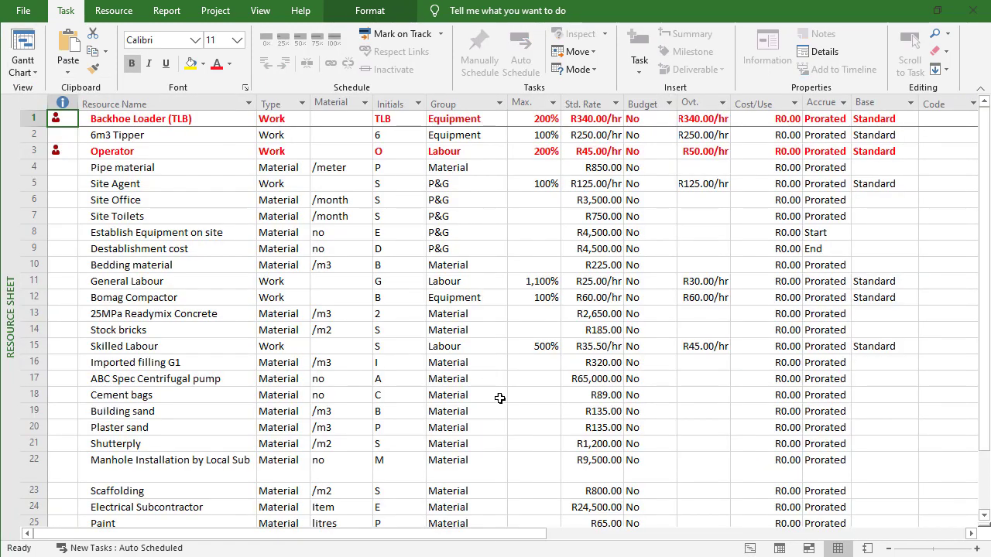
pyautogui.click(535, 432)
pyautogui.scroll(-4, 535, 434)
pyautogui.scroll(4, 535, 434)
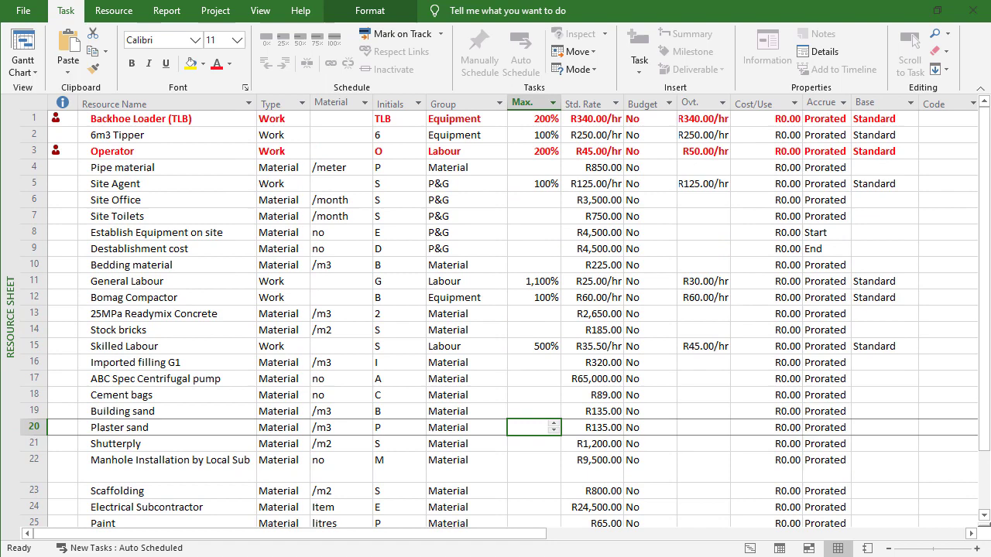
pyautogui.scroll(-2, 500, 317)
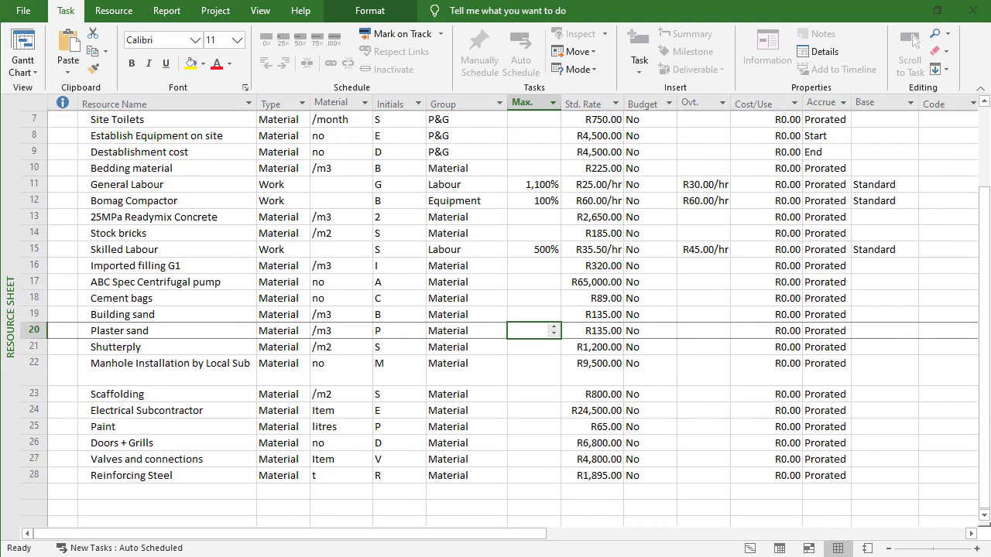
pyautogui.scroll(2, 500, 317)
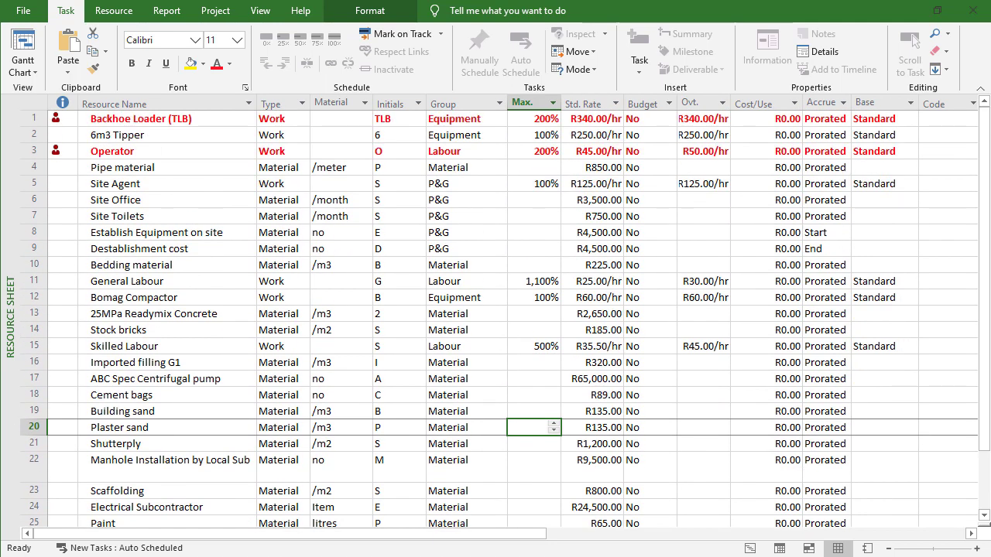
pyautogui.scroll(-1, 499, 317)
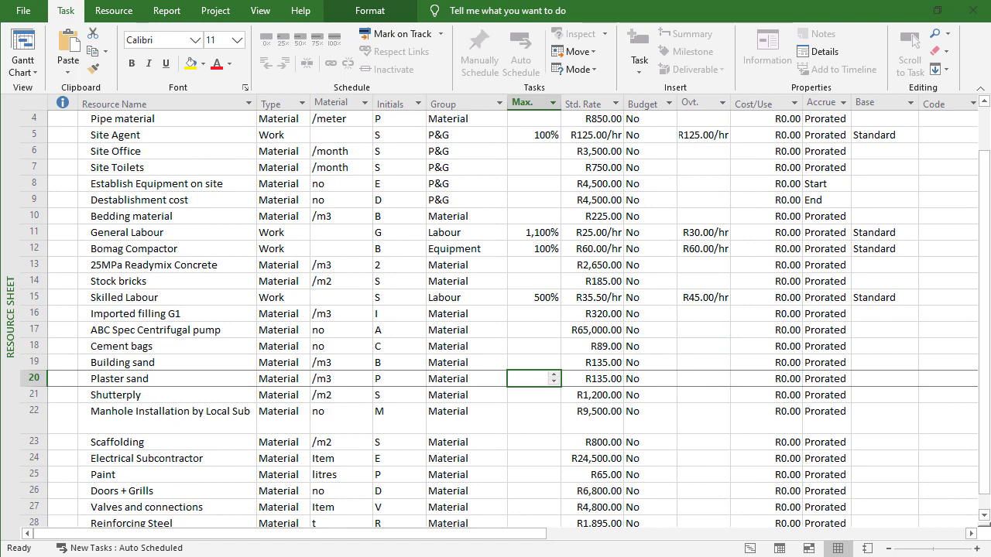
pyautogui.scroll(1, 499, 317)
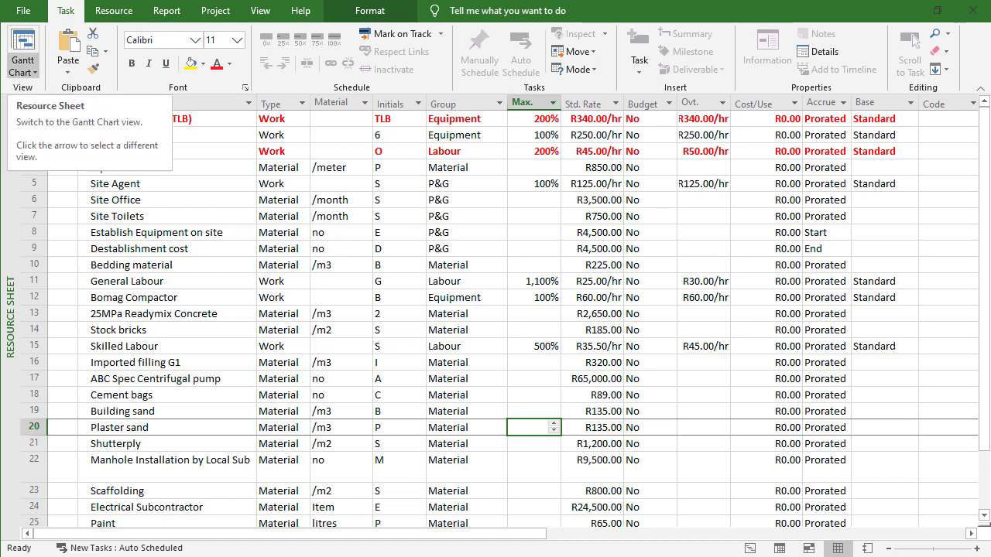
# Return to the LRC DEFAULT view and check the total cost of the EXECUTION summary task
pyautogui.click(22, 71)
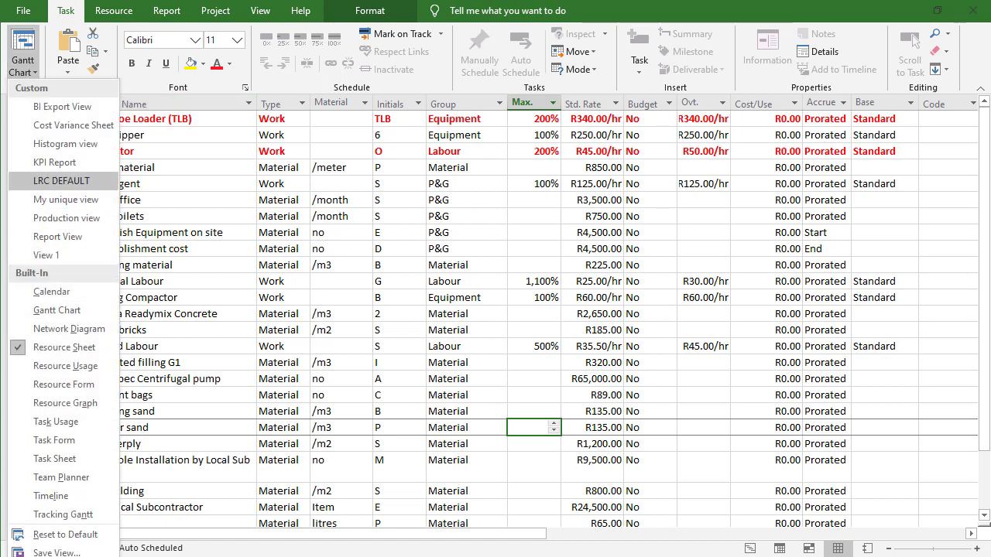
pyautogui.click(61, 181)
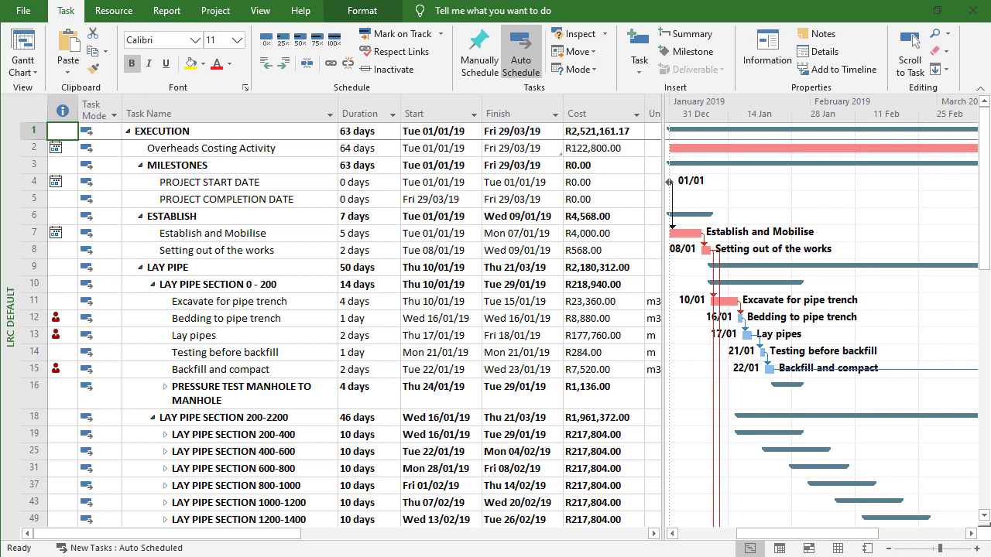
pyautogui.click(603, 199)
pyautogui.click(603, 131)
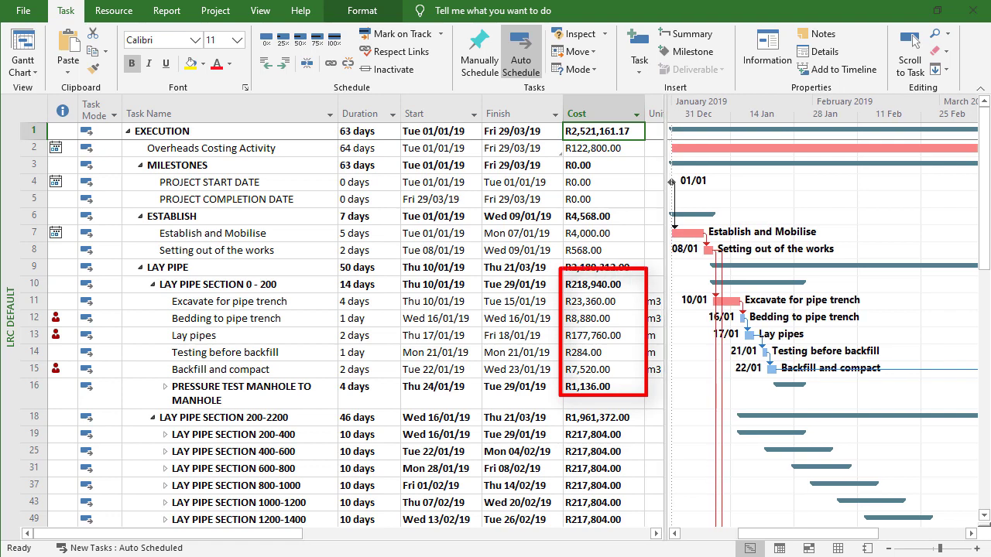
# Show the Excavate for pipe trench task in the Task Usage view, with a wider Task Name column and table area
pyautogui.click(229, 301)
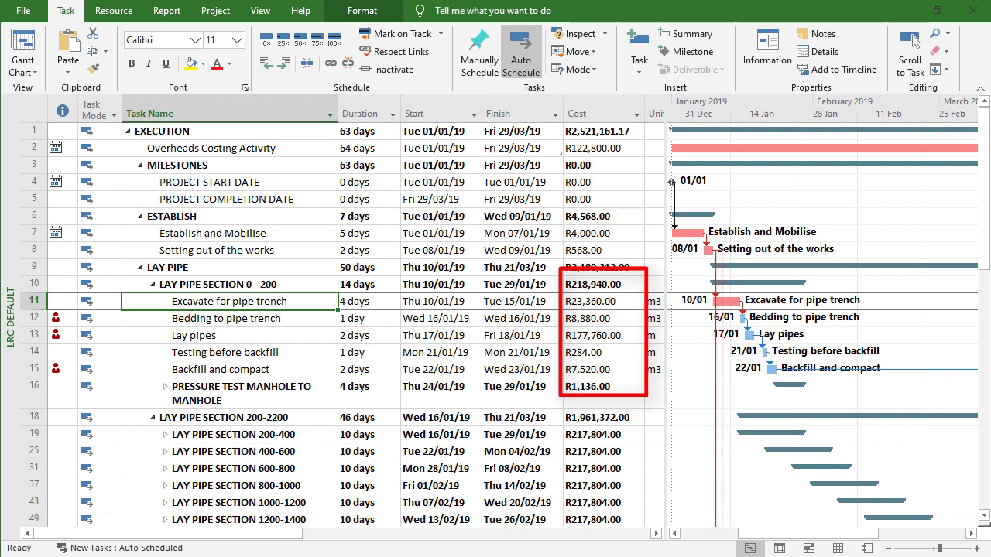
pyautogui.click(23, 66)
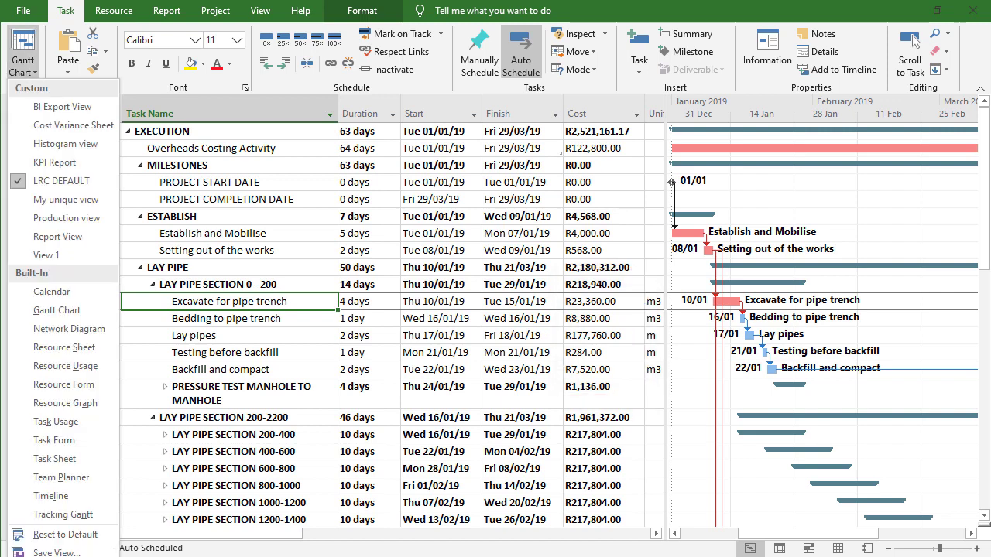
pyautogui.click(56, 422)
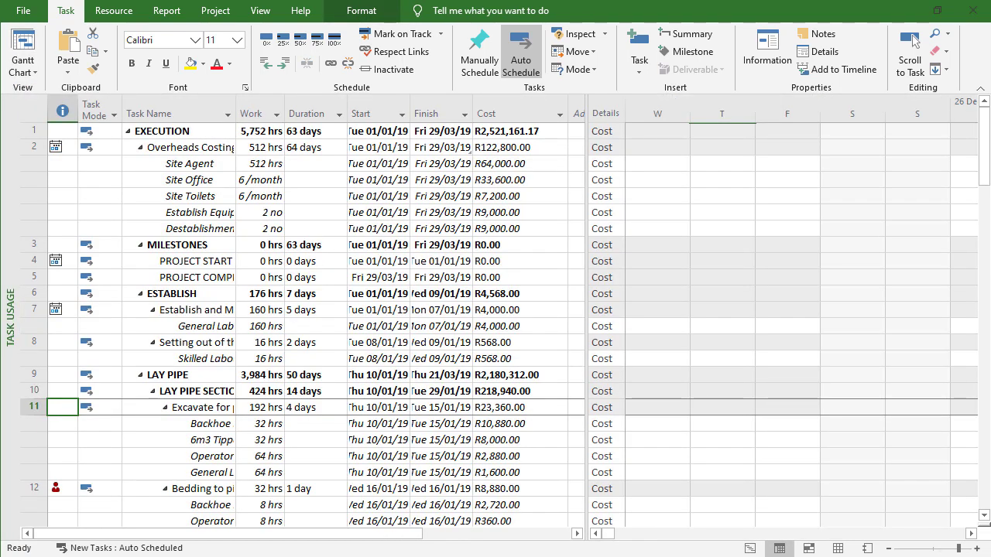
pyautogui.click(520, 359)
pyautogui.scroll(-2, 520, 359)
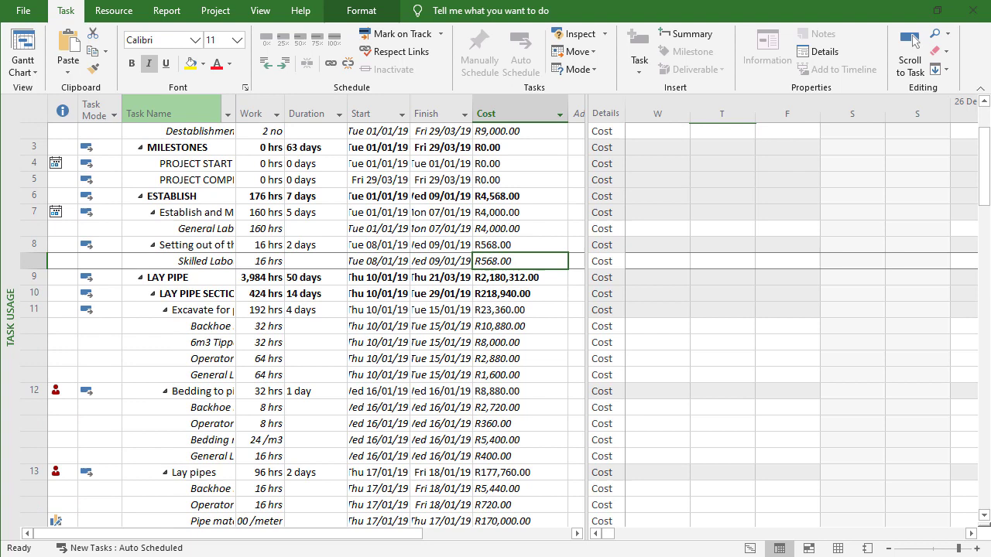
pyautogui.moveTo(235, 113); pyautogui.dragTo(310, 113)
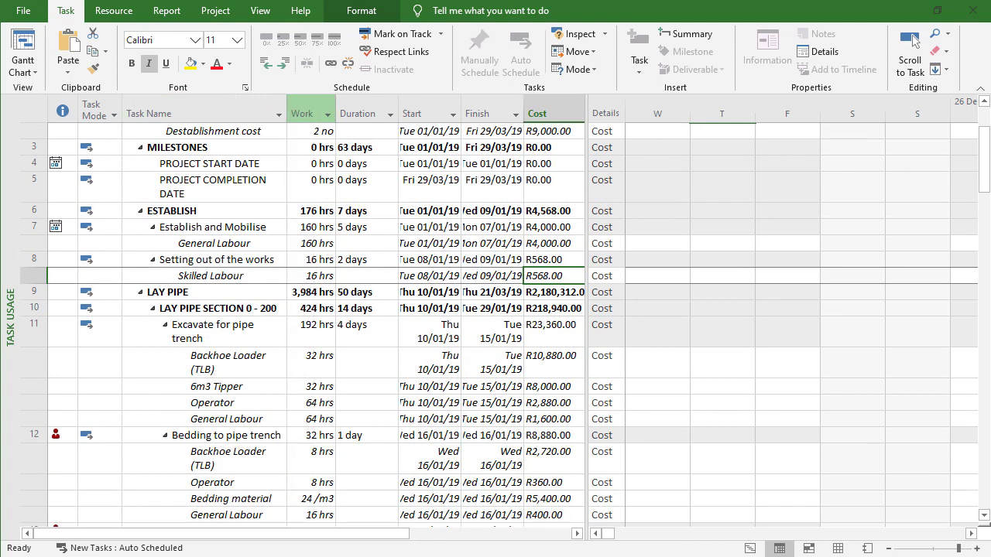
pyautogui.moveTo(587, 310); pyautogui.dragTo(659, 310)
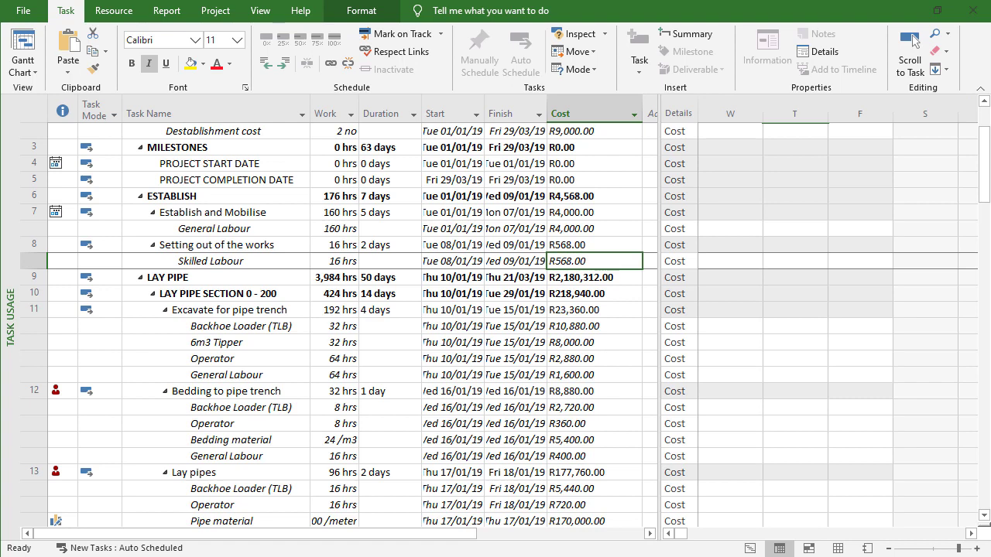
# Review the assigned resource costs of the excavation, bedding and Lay pipes tasks, widening the Work column to show full material quantities
pyautogui.click(33, 310)
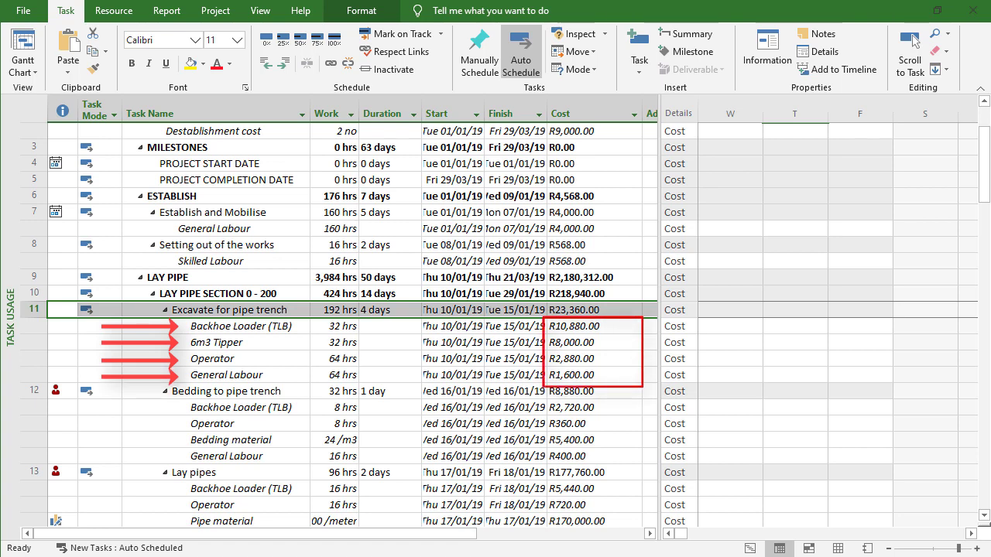
pyautogui.scroll(-1, 352, 325)
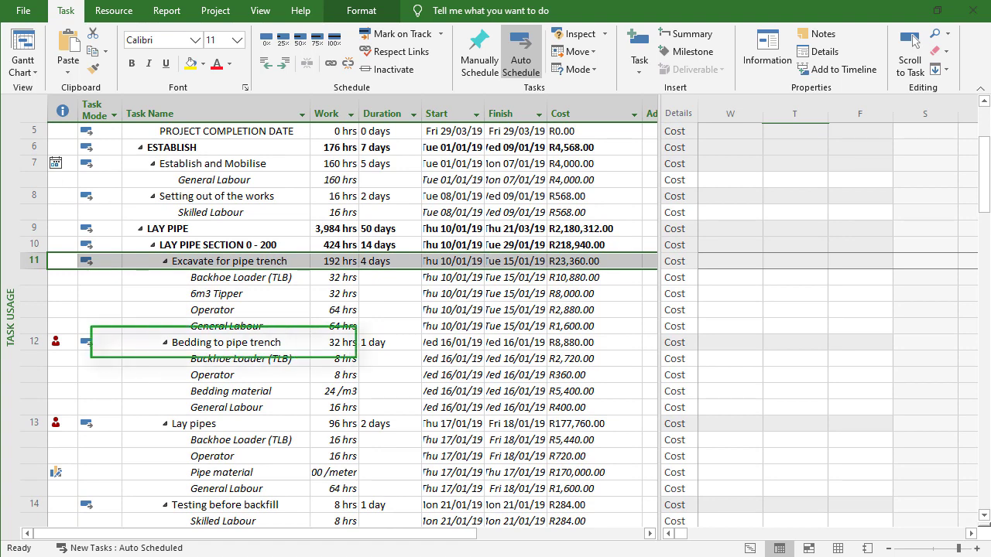
pyautogui.click(34, 391)
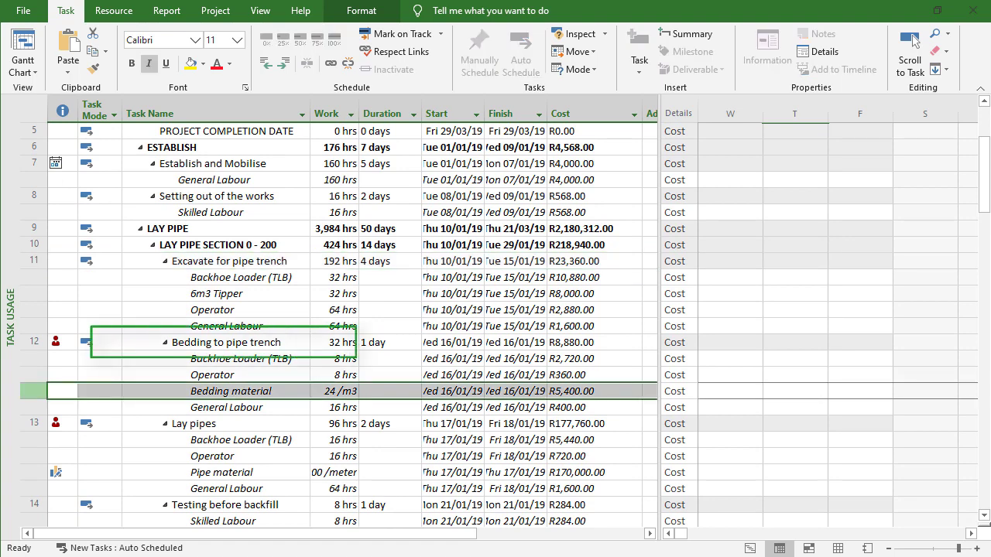
pyautogui.click(594, 342)
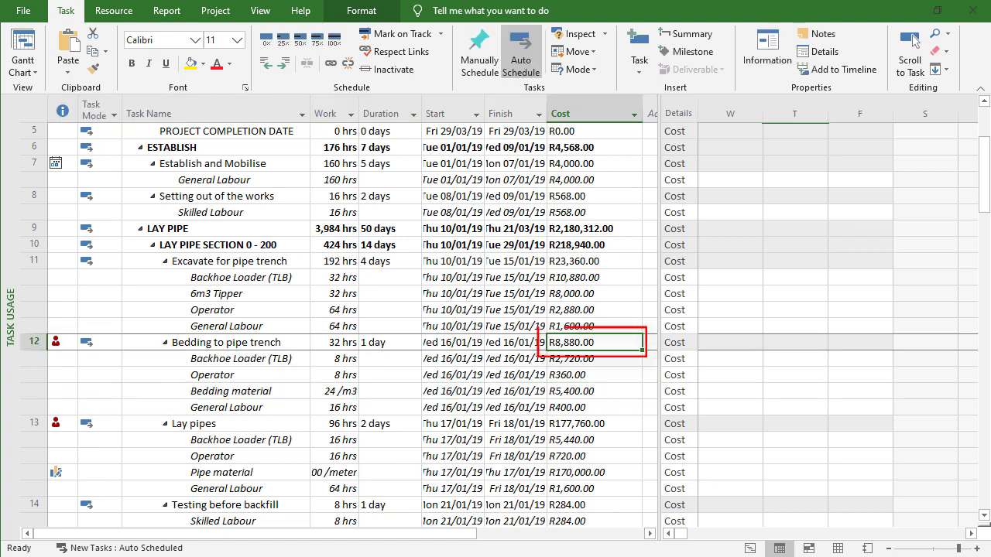
pyautogui.scroll(-2, 594, 326)
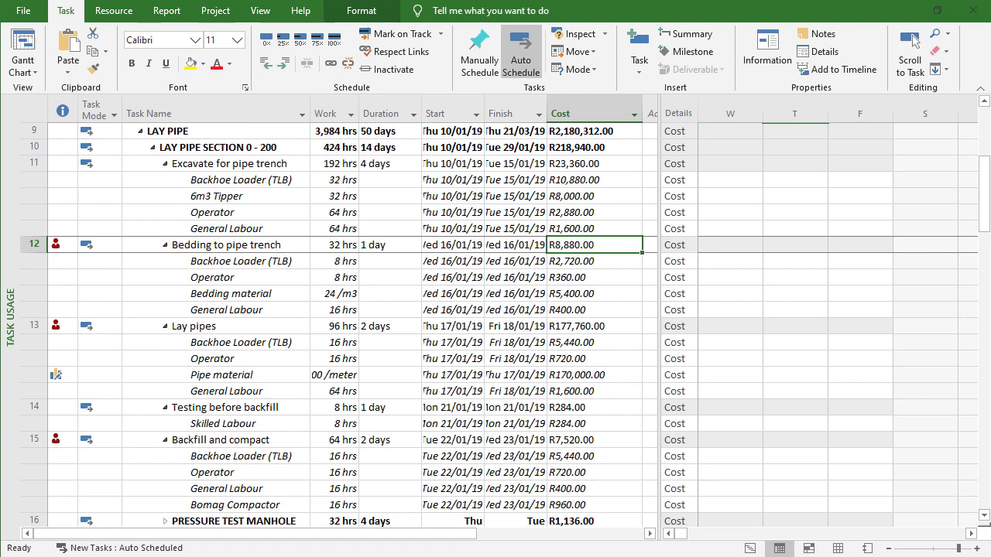
pyautogui.click(594, 326)
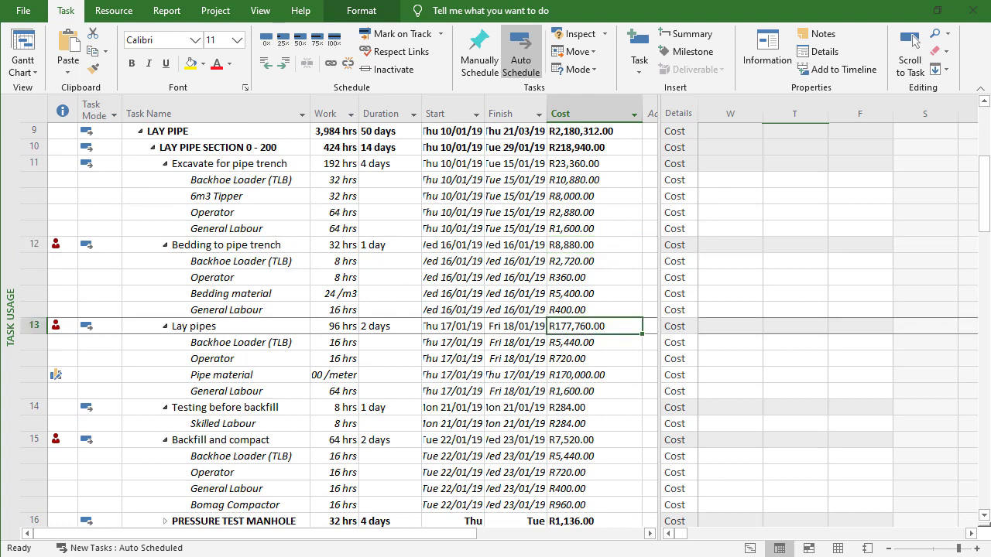
pyautogui.moveTo(359, 113); pyautogui.dragTo(381, 113)
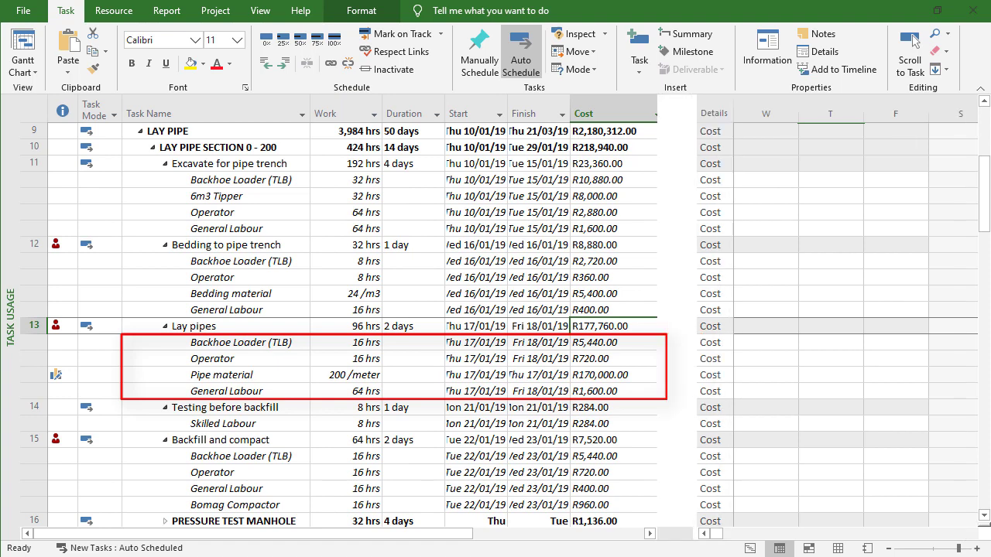
# Collapse and re-expand the LAY PIPE and NEW PUMP ROOM summary tasks
pyautogui.scroll(5, 357, 325)
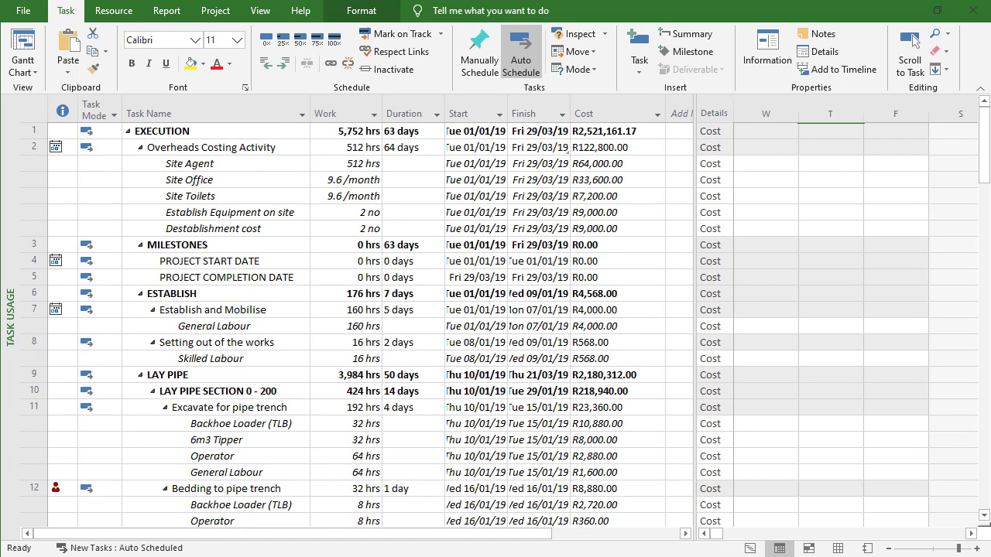
pyautogui.click(140, 374)
pyautogui.click(141, 391)
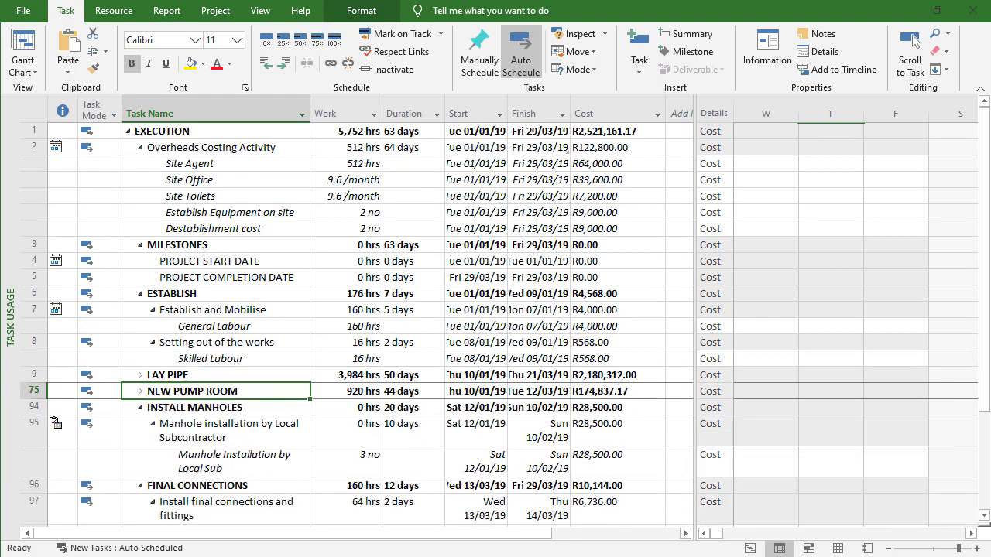
pyautogui.click(140, 391)
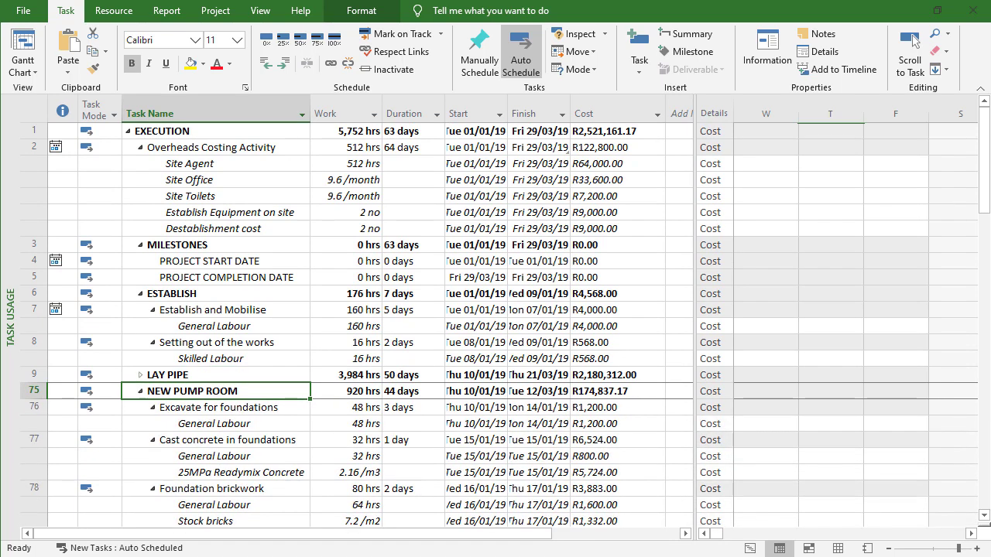
pyautogui.click(140, 374)
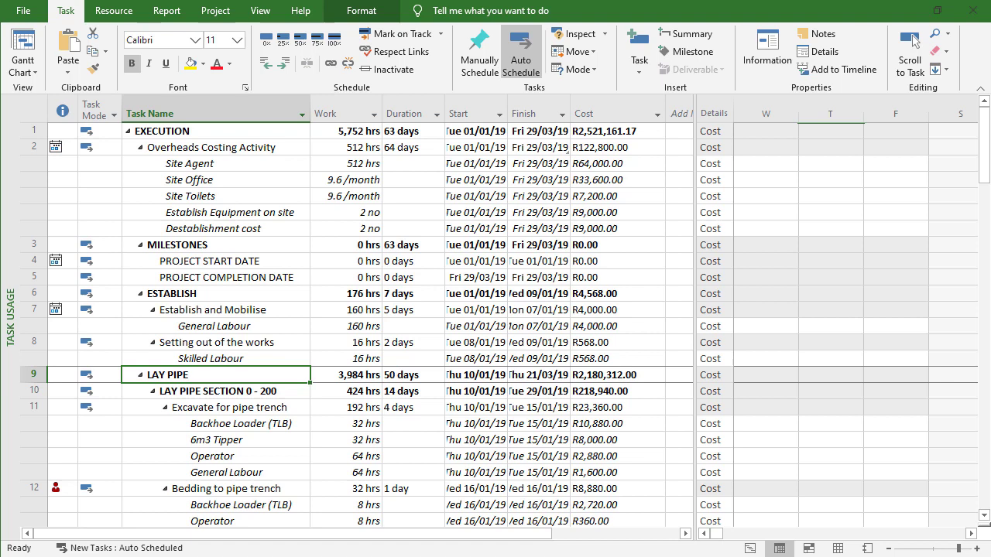
# Narrow the table area slightly and collapse the EXECUTION summary task to a single row
pyautogui.moveTo(695, 114); pyautogui.dragTo(685, 114)
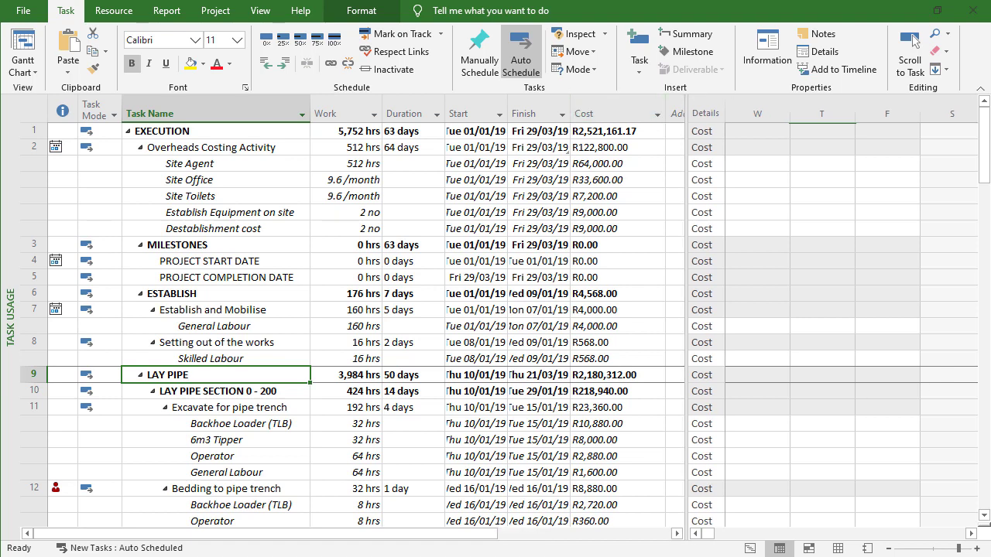
pyautogui.click(128, 131)
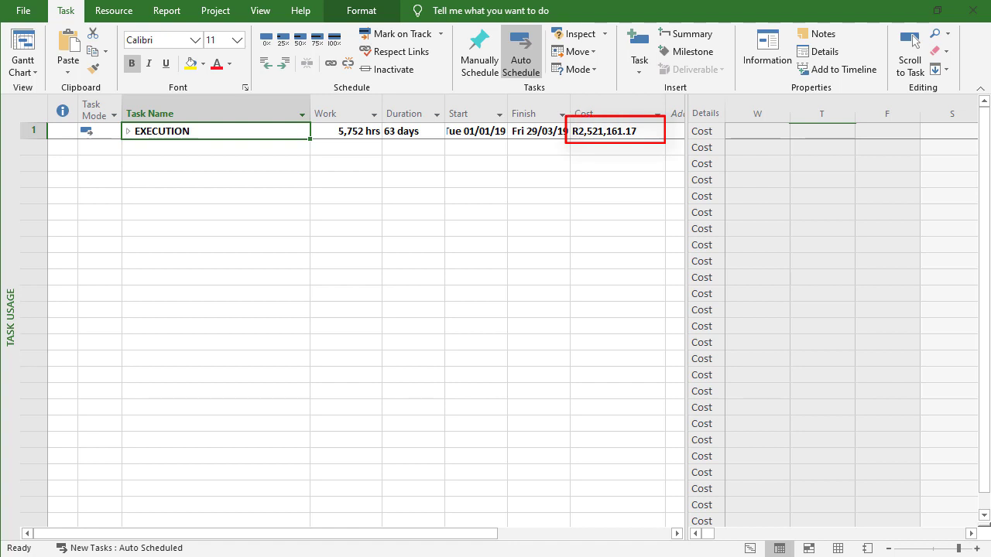
# Zoom the usage timescale out to months within quarters and bring EXECUTION's costs from January 2019 into the timephased grid
pyautogui.click(889, 549)
pyautogui.click(889, 549)
pyautogui.hotkey('ctrl', 'shift', '*')
pyautogui.hotkey('ctrl', 'shift', '*')
pyautogui.hotkey('ctrl', 'shift', '*')
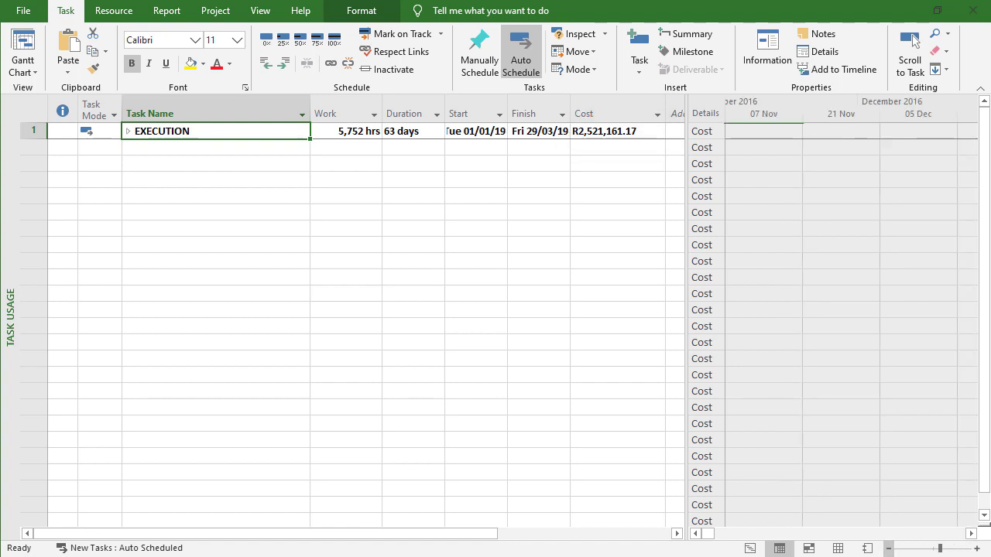
pyautogui.hotkey('ctrl', '/')
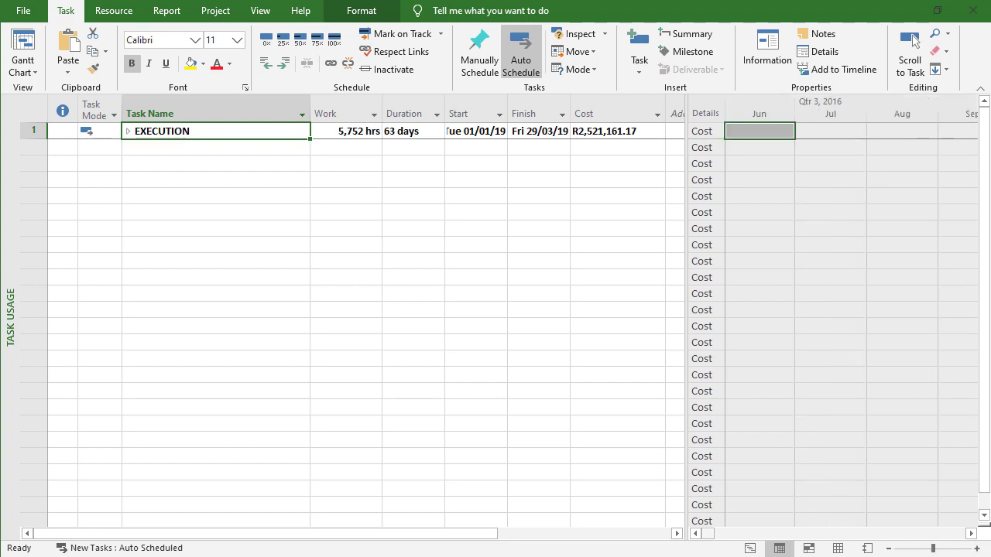
pyautogui.click(911, 48)
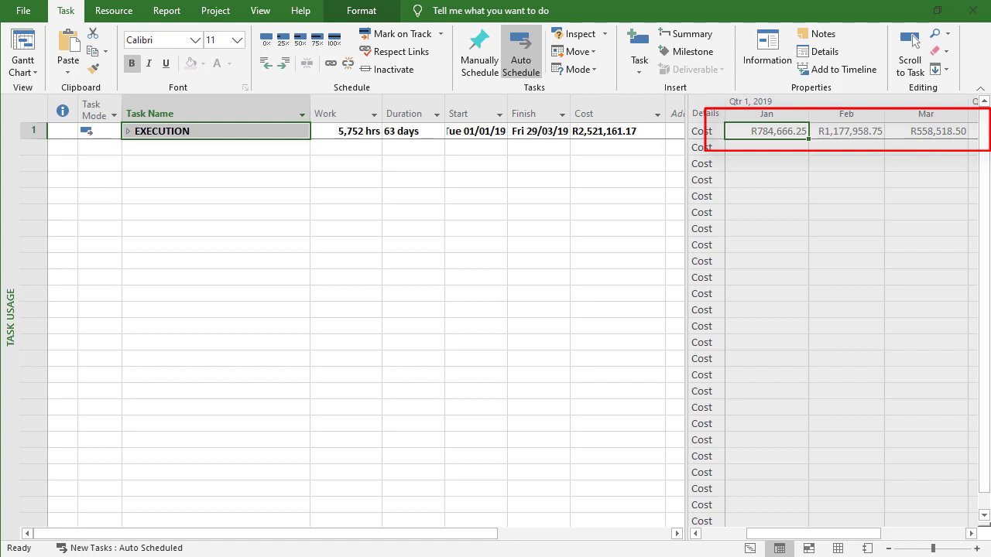
# Examine the timephased monthly costs of EXECUTION for January, February and March 2019
pyautogui.press('Down')
pyautogui.press('Down')
pyautogui.press('Down')
pyautogui.press('Down')
pyautogui.press('Up')
pyautogui.press('Up')
pyautogui.press('Up')
pyautogui.press('Up')
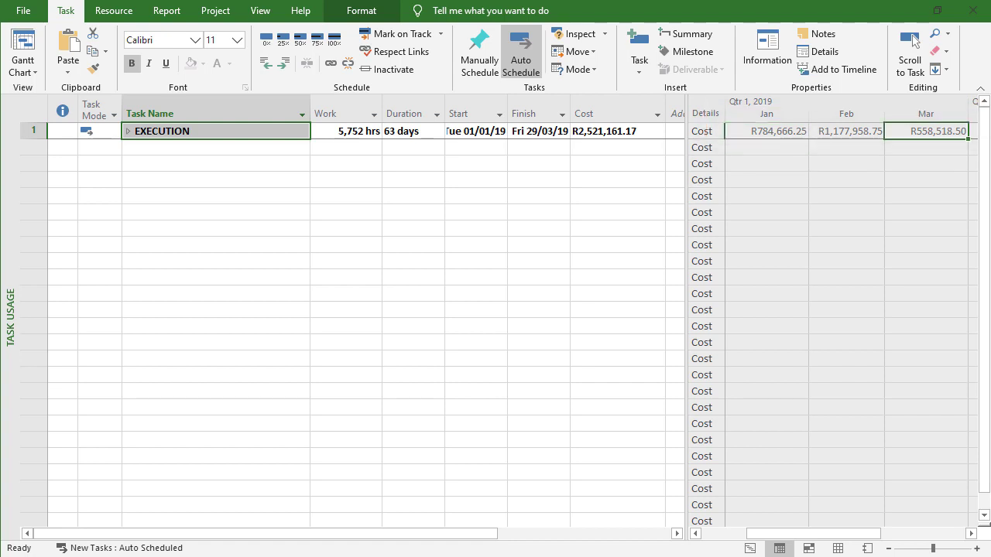
pyautogui.press('Down')
pyautogui.press('Down')
pyautogui.press('Down')
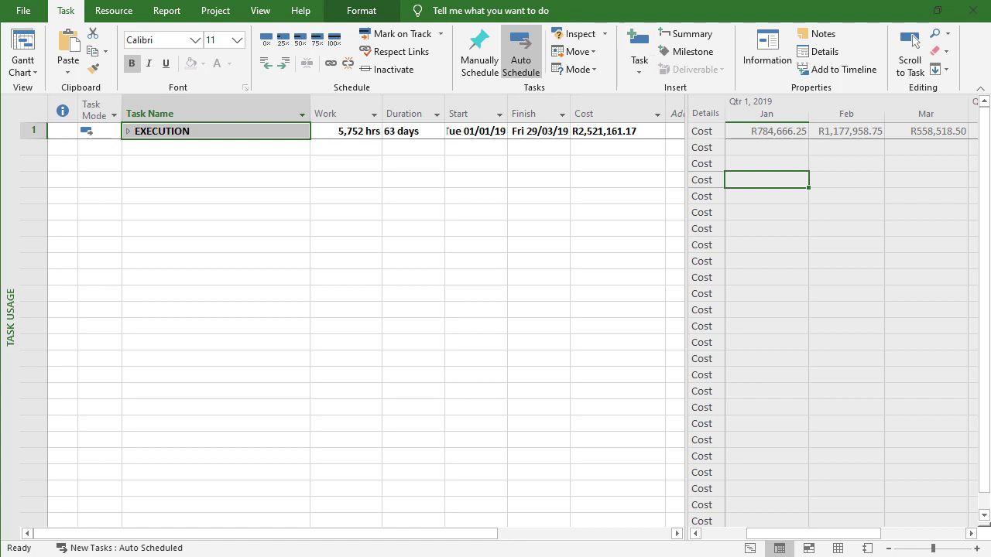
# Expand the EXECUTION summary task and compare its baseline cost, cost and cost variance
pyautogui.click(128, 131)
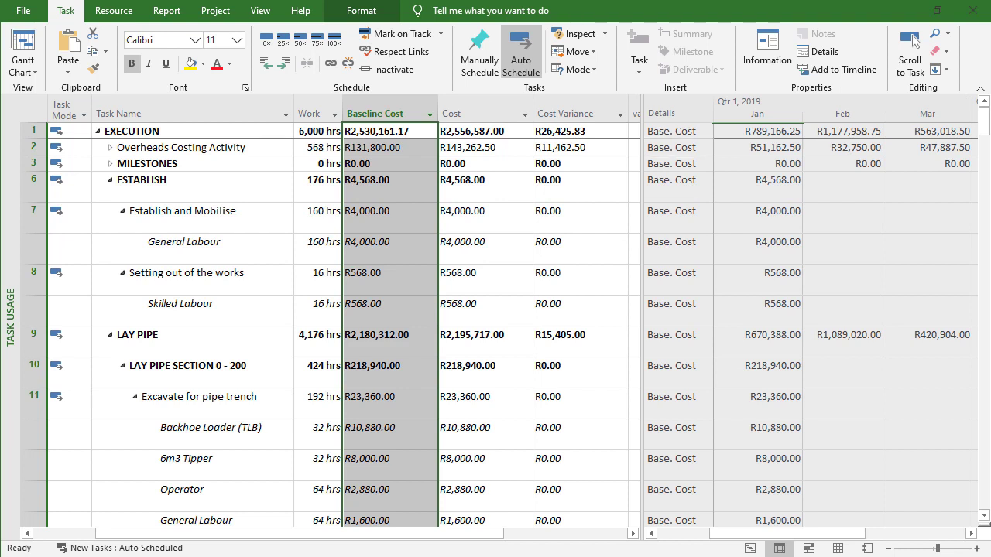
pyautogui.click(389, 131)
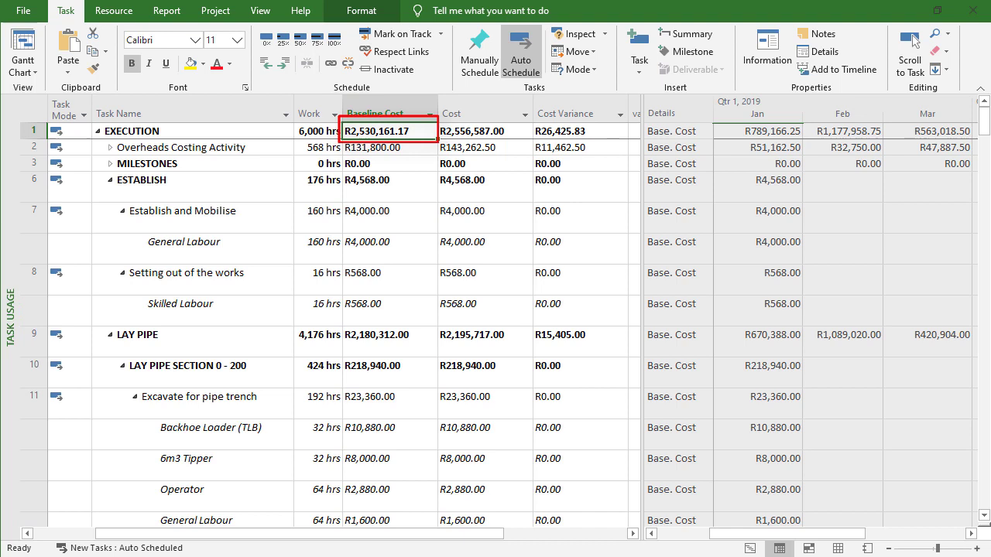
pyautogui.click(485, 131)
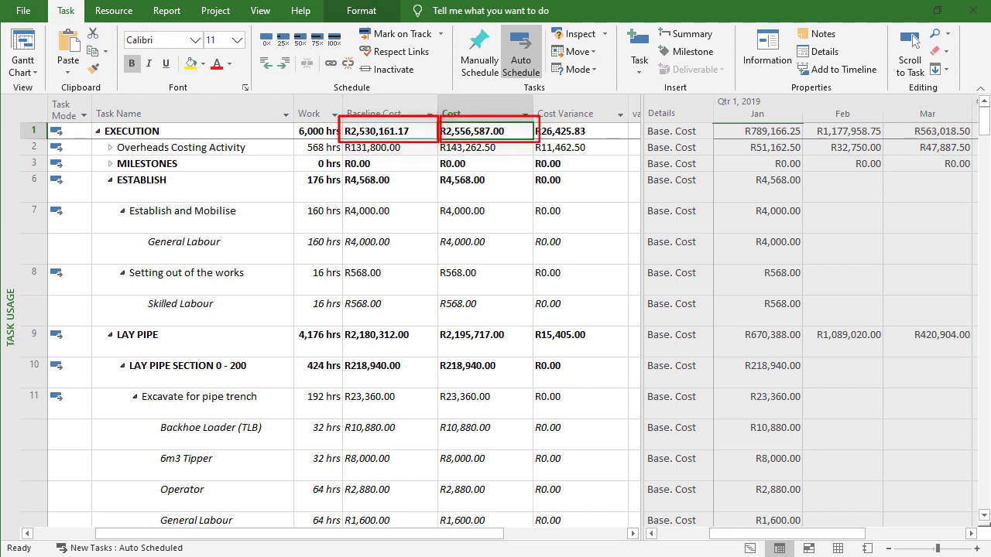
pyautogui.press('Right')
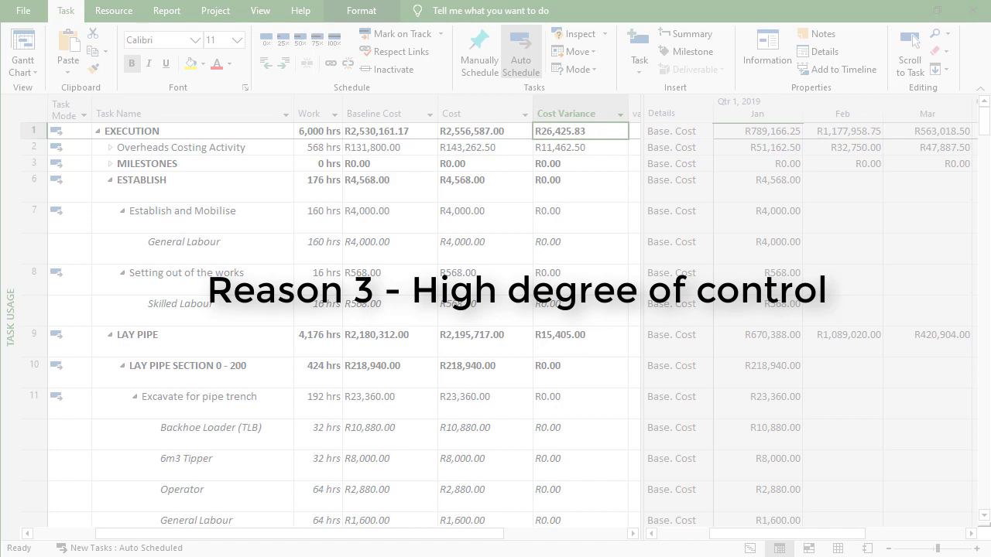
# Trace the cost variance through the pipe-laying tasks and select the LAY PIPE SECTION 200-2000 row
pyautogui.scroll(-5, 496, 325)
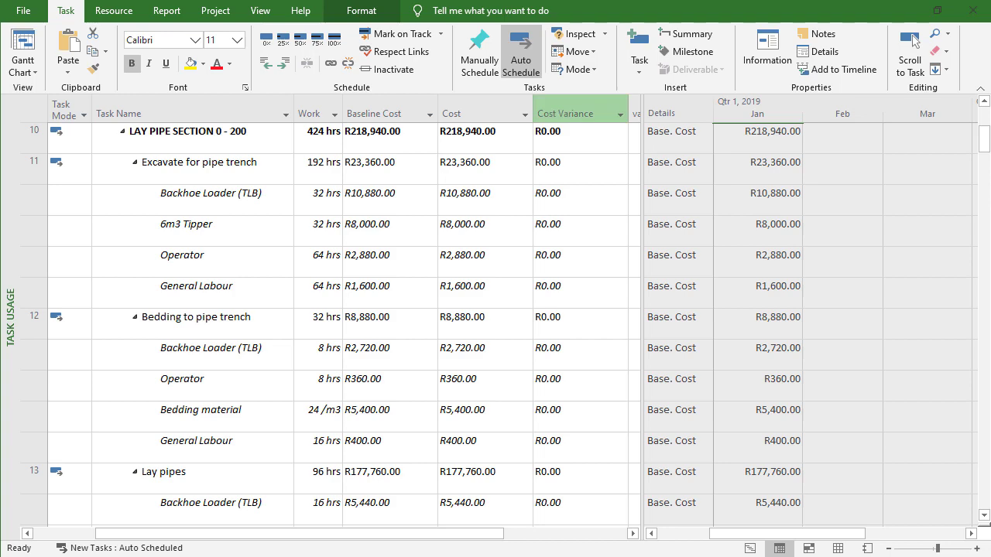
pyautogui.click(566, 114)
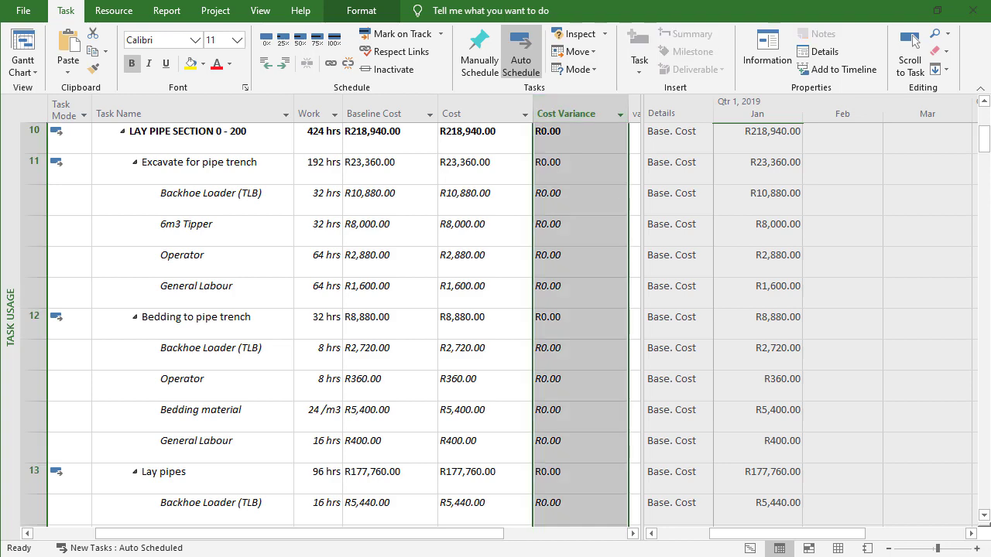
pyautogui.scroll(-3, 325, 326)
pyautogui.scroll(-4, 325, 325)
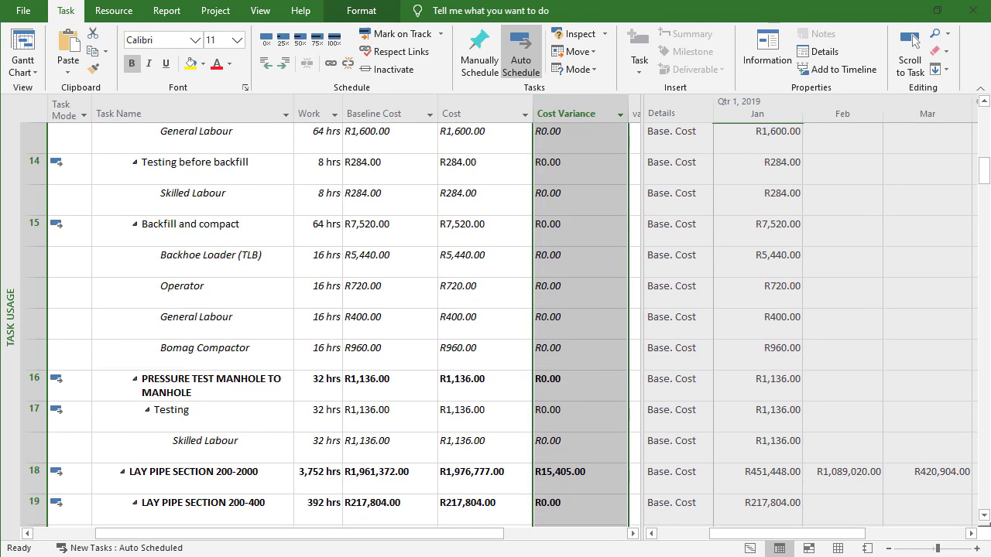
pyautogui.scroll(-3, 325, 326)
pyautogui.click(580, 285)
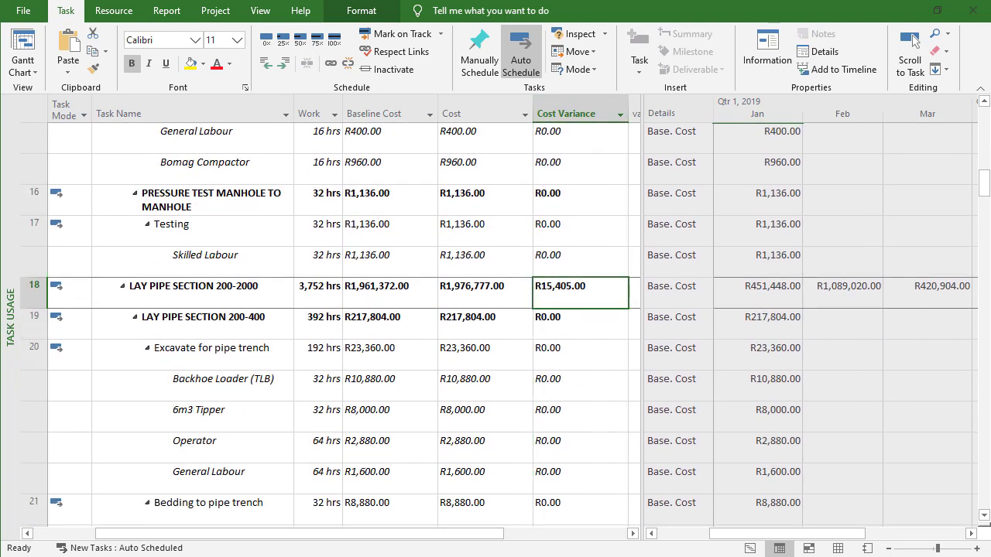
pyautogui.click(193, 285)
pyautogui.click(34, 285)
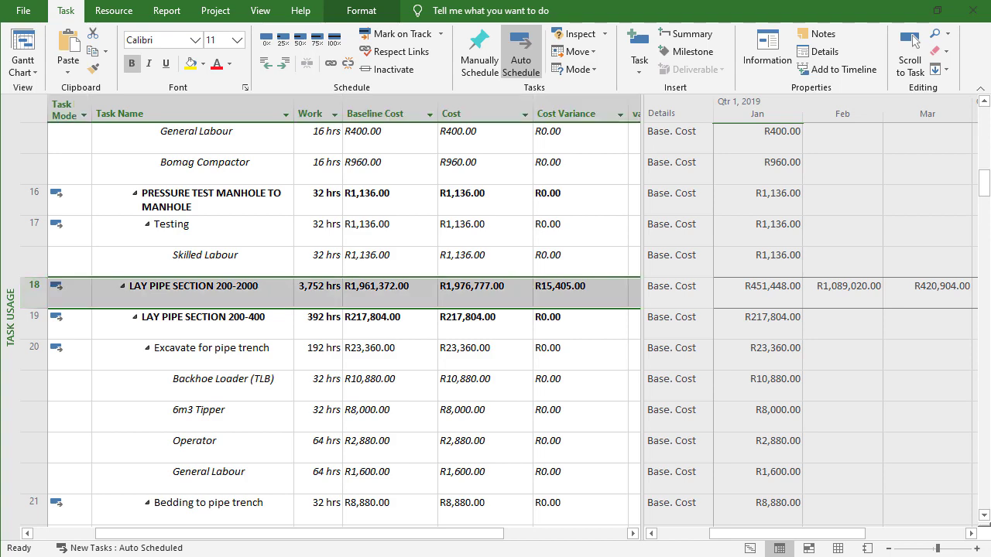
# Find LAY PIPE SECTION 400-600 and select the baseline costs of the four resources under Excavate for pipe trench
pyautogui.scroll(-3, 325, 325)
pyautogui.scroll(-8, 325, 325)
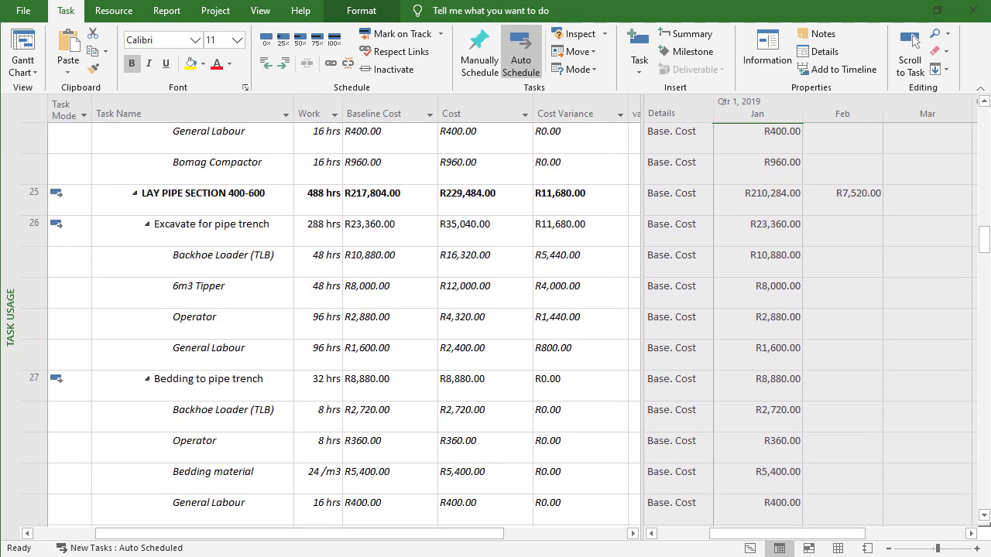
pyautogui.click(203, 193)
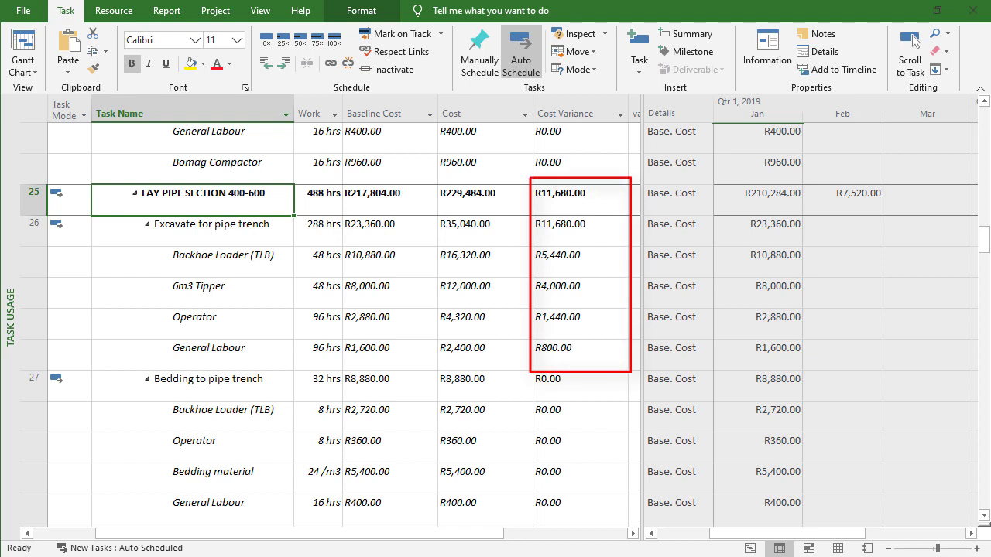
pyautogui.click(390, 230)
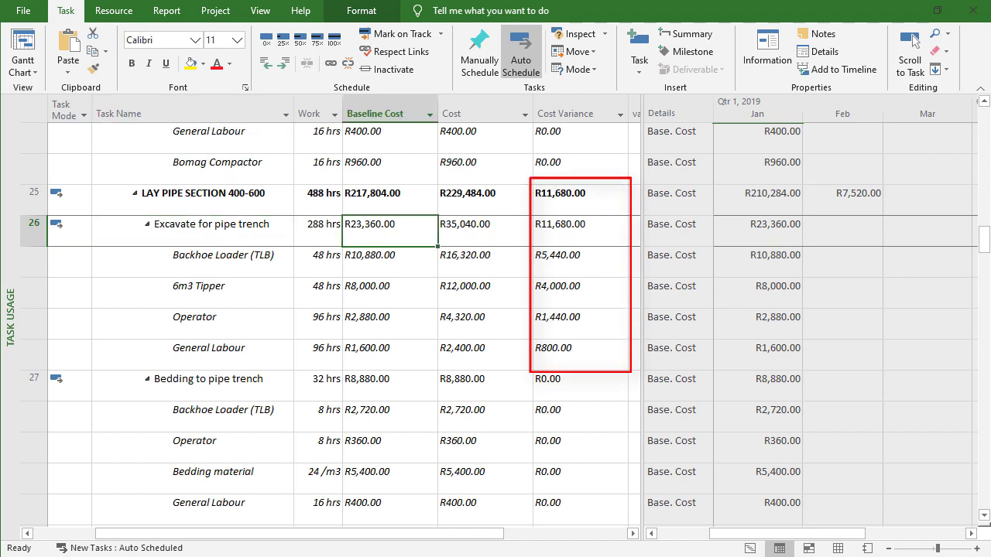
pyautogui.moveTo(390, 254); pyautogui.dragTo(390, 347)
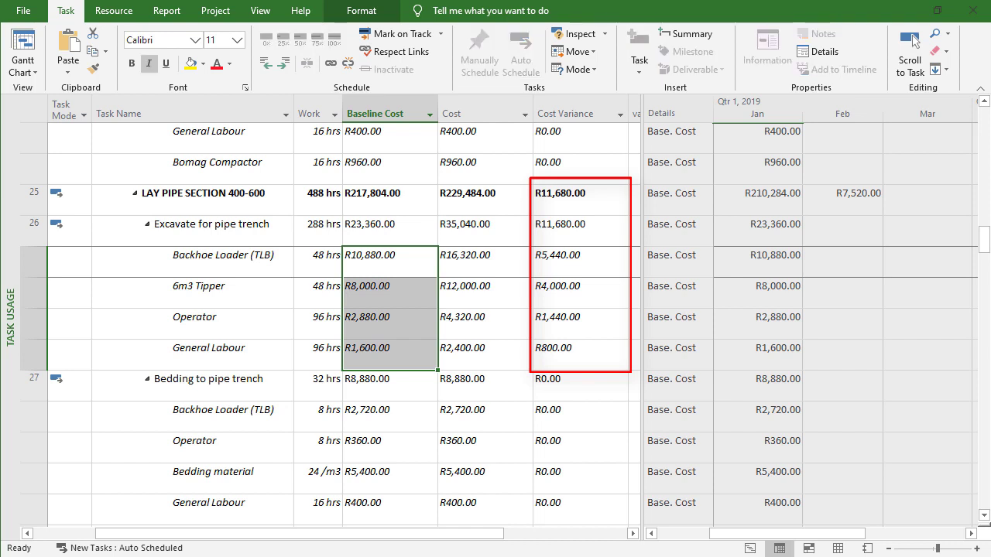
# Compare the costs and the cost variances of the four resources under Excavate for pipe trench, from Backhoe Loader (TLB) to General Labour
pyautogui.press('Right')
pyautogui.hotkey('shift', 'Down')
pyautogui.hotkey('shift', 'Down')
pyautogui.hotkey('shift', 'Down')
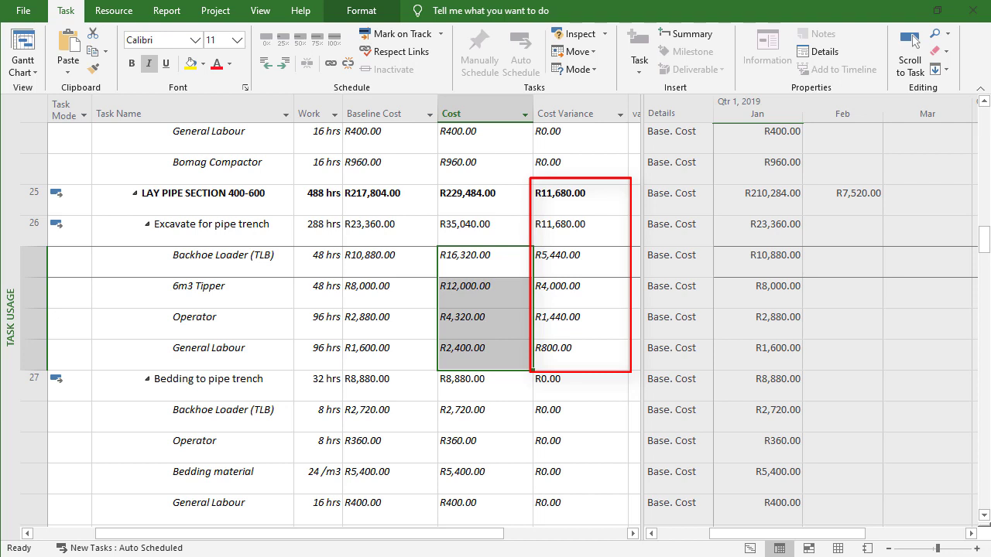
pyautogui.click(580, 324)
pyautogui.moveTo(580, 255); pyautogui.dragTo(580, 347)
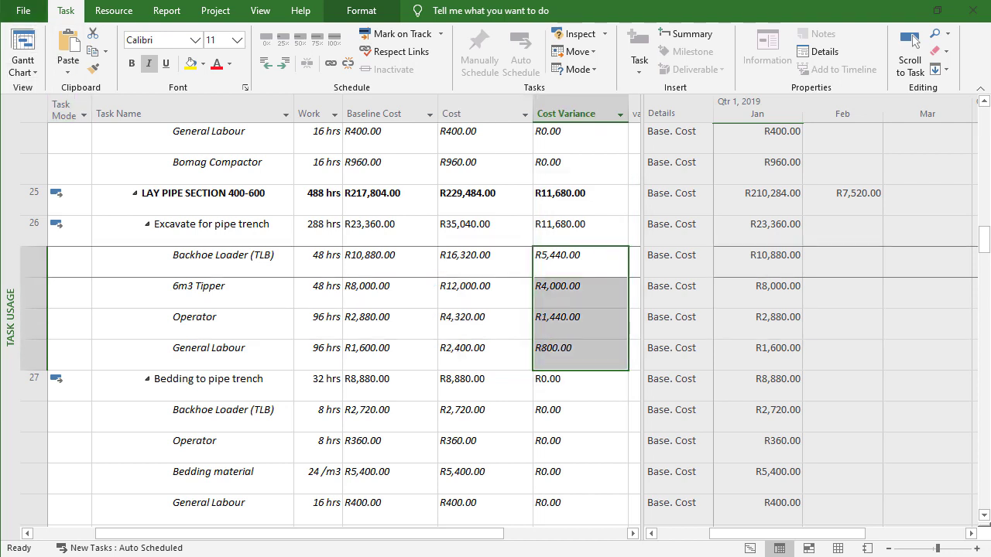
# Switch from the Task Usage view to the Gantt Chart view
pyautogui.click(22, 66)
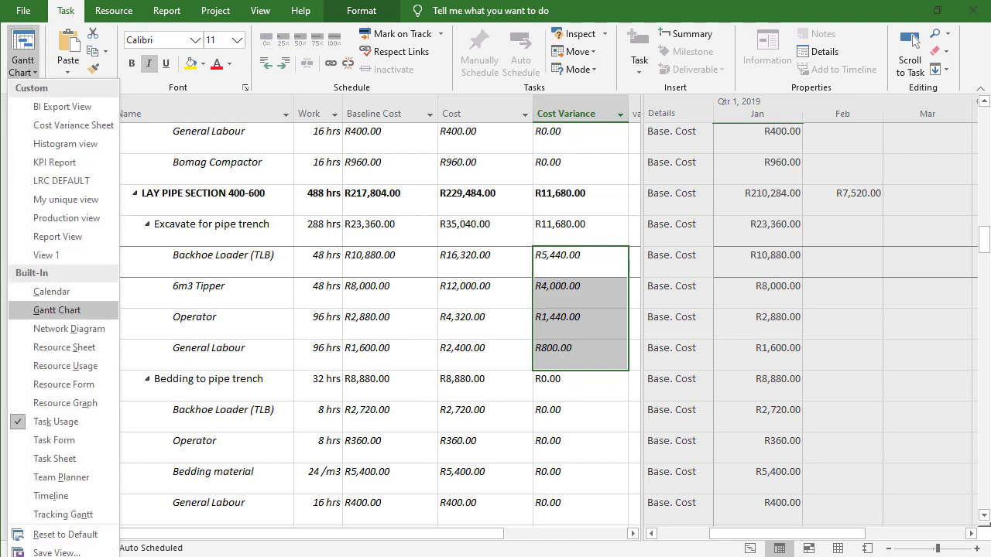
pyautogui.press('Down')
pyautogui.press('Up')
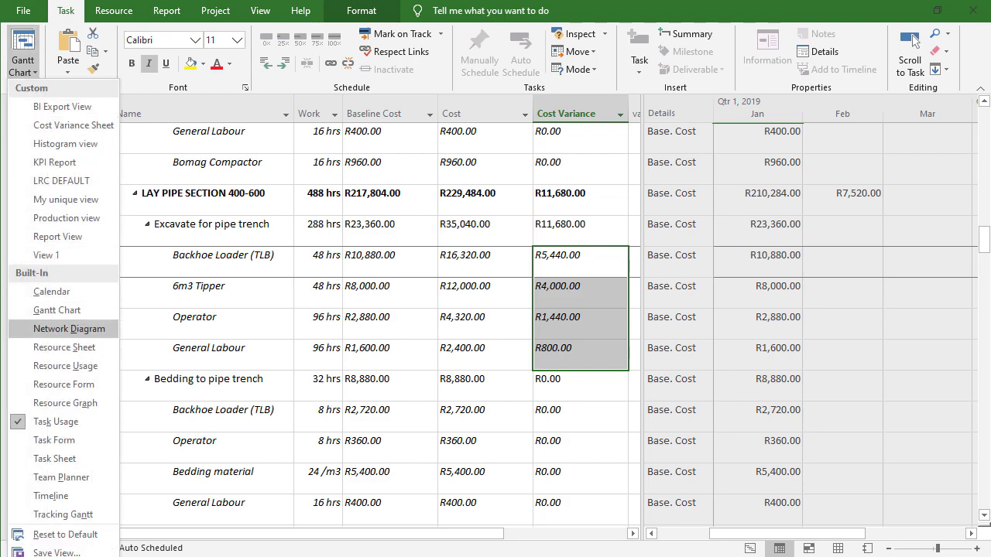
pyautogui.press('Up')
pyautogui.press('Return')
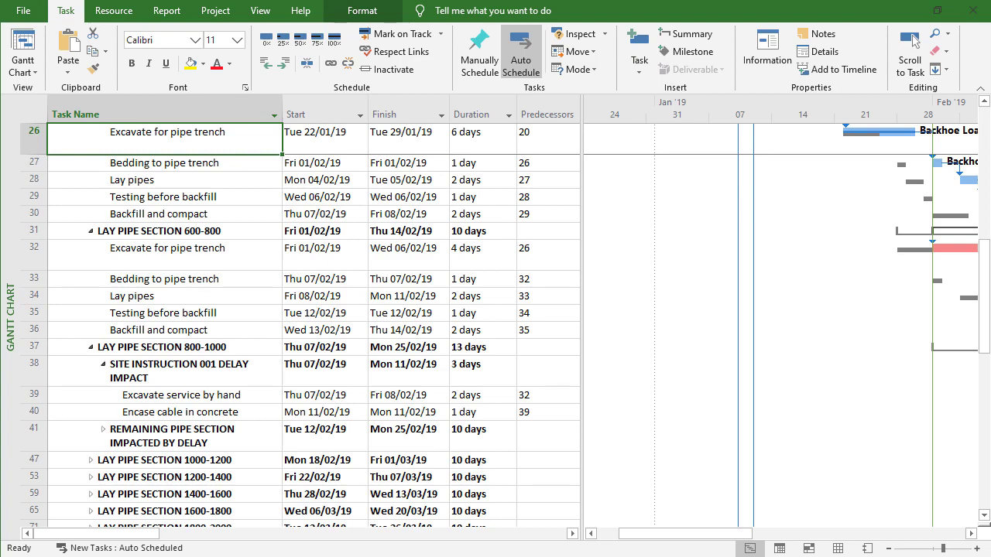
# Examine the duration and Gantt bars of Excavate for pipe trench in LAY PIPE SECTION 400-600, scrolling the timescale to the Lay pipes task
pyautogui.scroll(-1, 310, 325)
pyautogui.scroll(3, 310, 325)
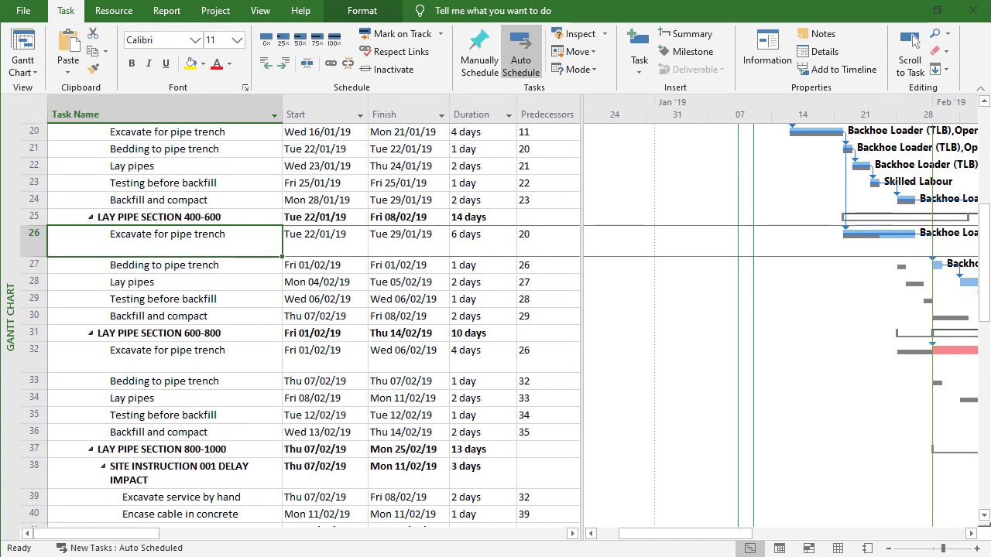
pyautogui.click(164, 281)
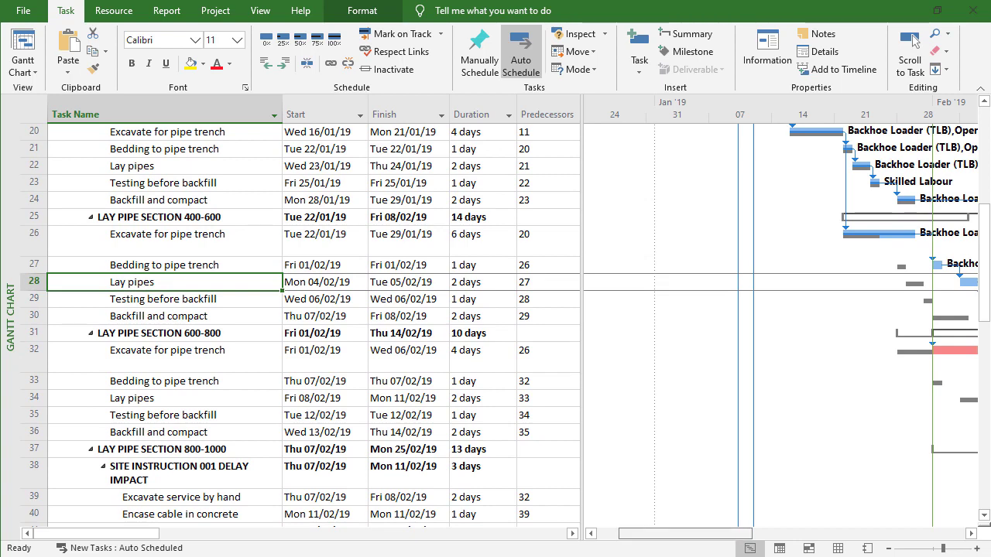
pyautogui.hotkey('ctrl', 'shift', 'F5')
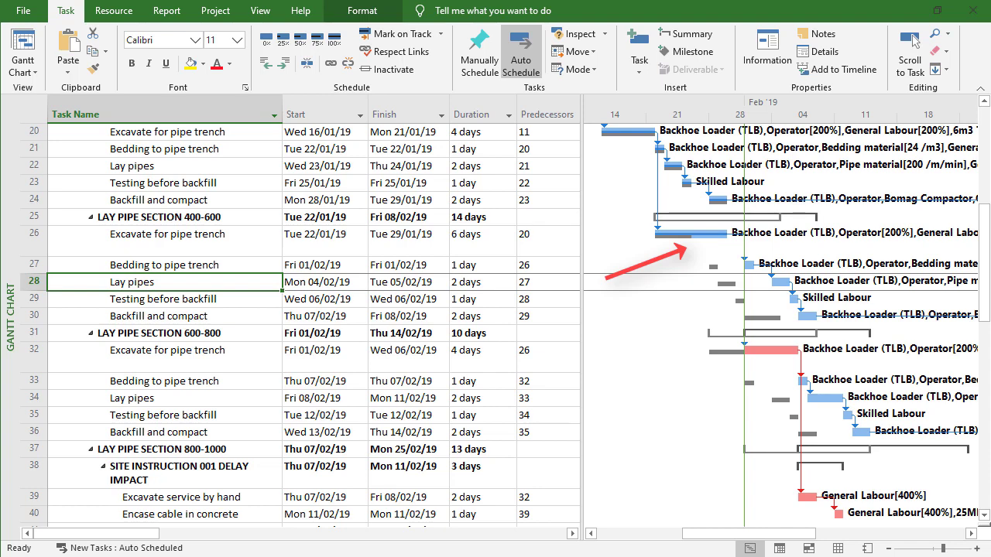
pyautogui.scroll(1, 506, 326)
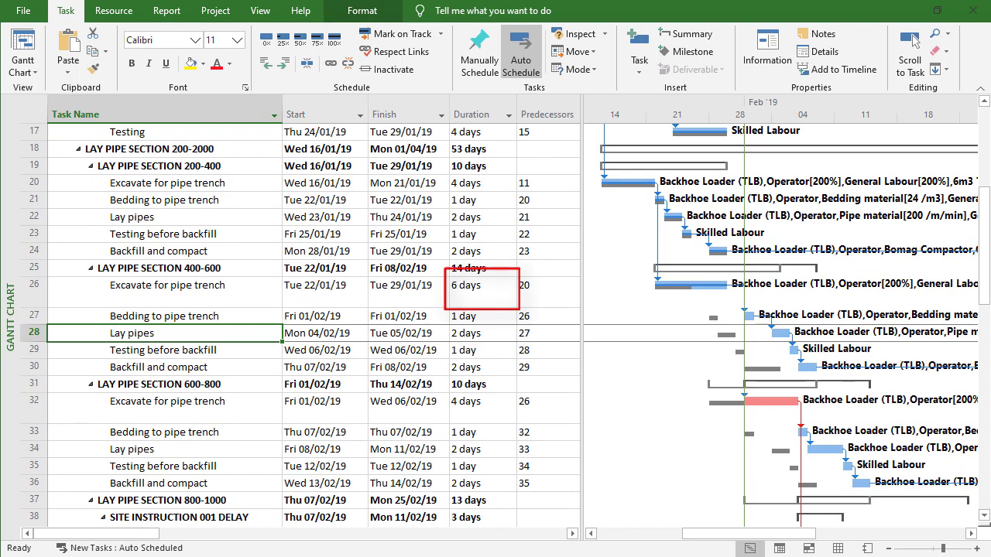
# Return to the Task Usage view and select the cost variance of LAY PIPE SECTION 400-600
pyautogui.click(23, 65)
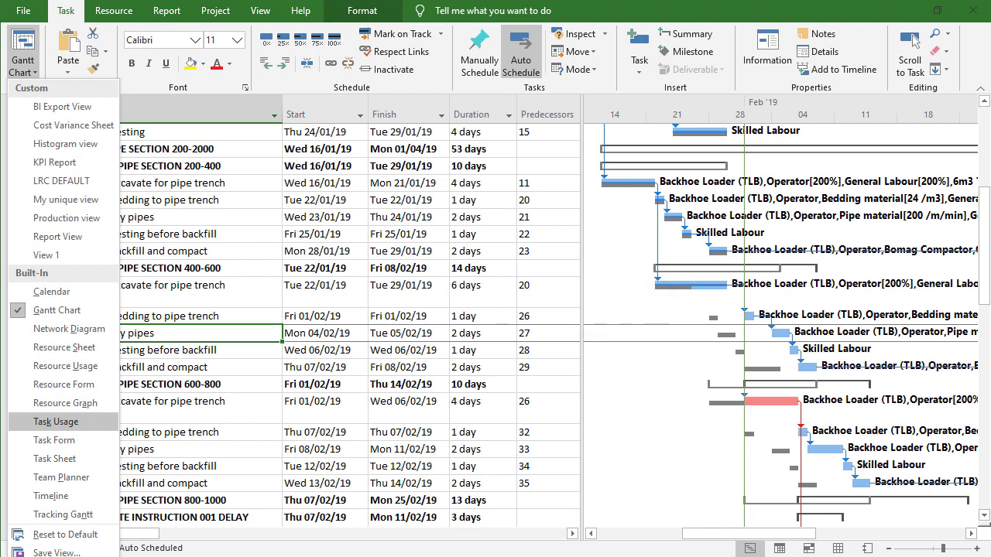
pyautogui.click(56, 422)
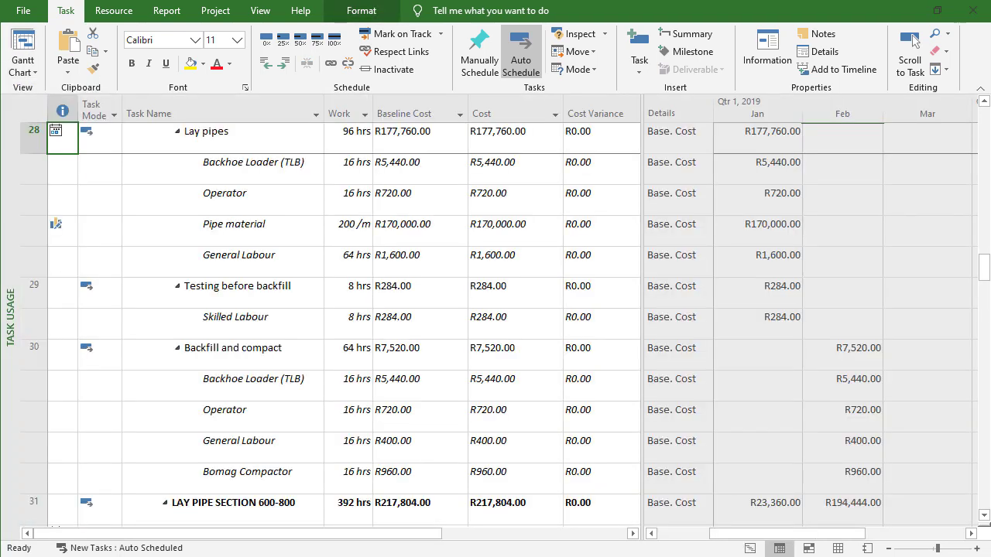
pyautogui.scroll(-3, 498, 324)
pyautogui.scroll(4, 499, 324)
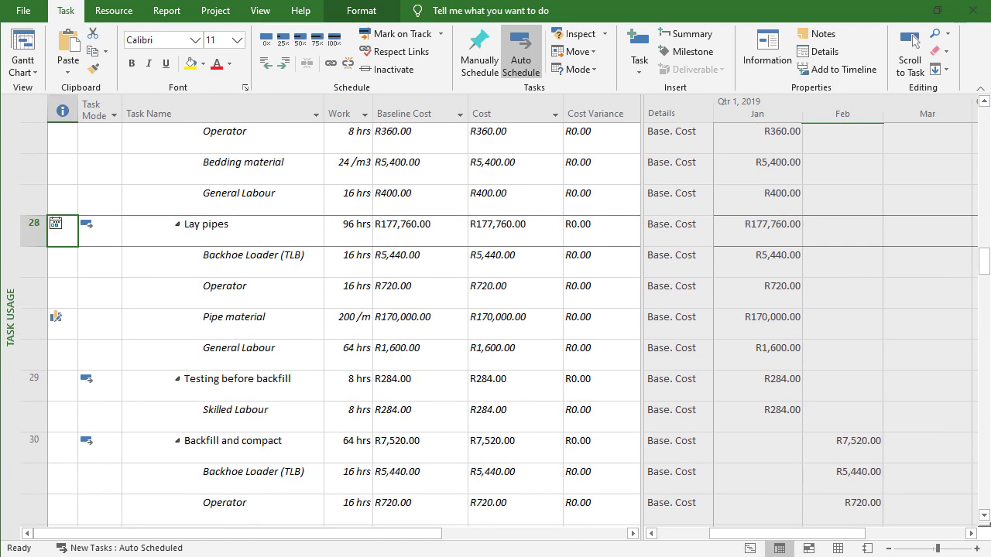
pyautogui.scroll(3, 345, 325)
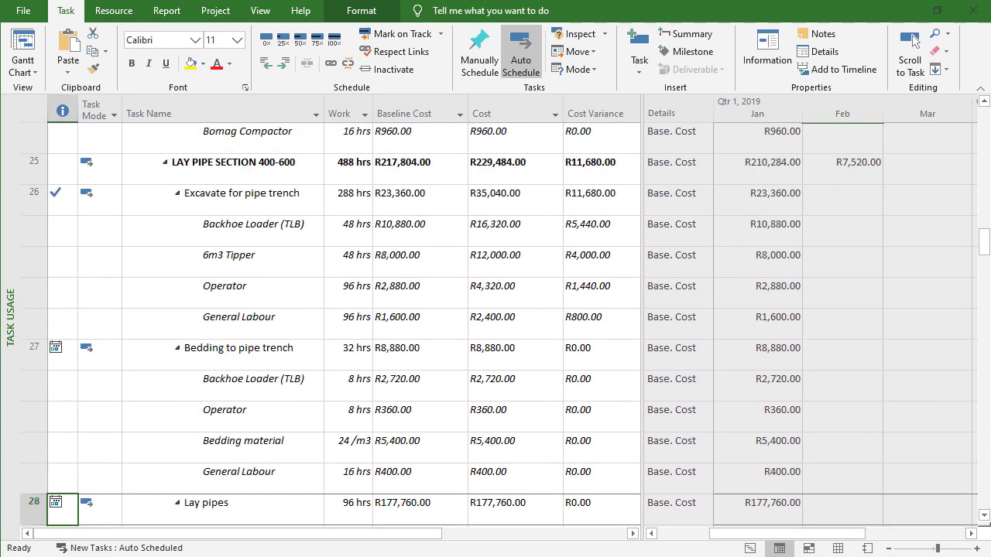
pyautogui.scroll(1, 345, 325)
pyautogui.click(601, 262)
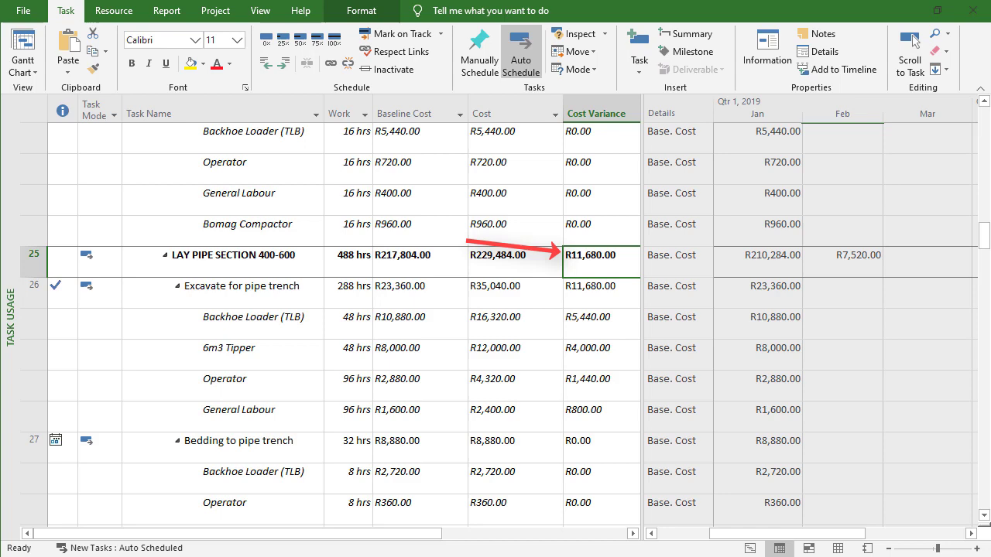
# Widen the table area until the whole Cost Variance column is shown
pyautogui.moveTo(642, 262); pyautogui.dragTo(661, 262)
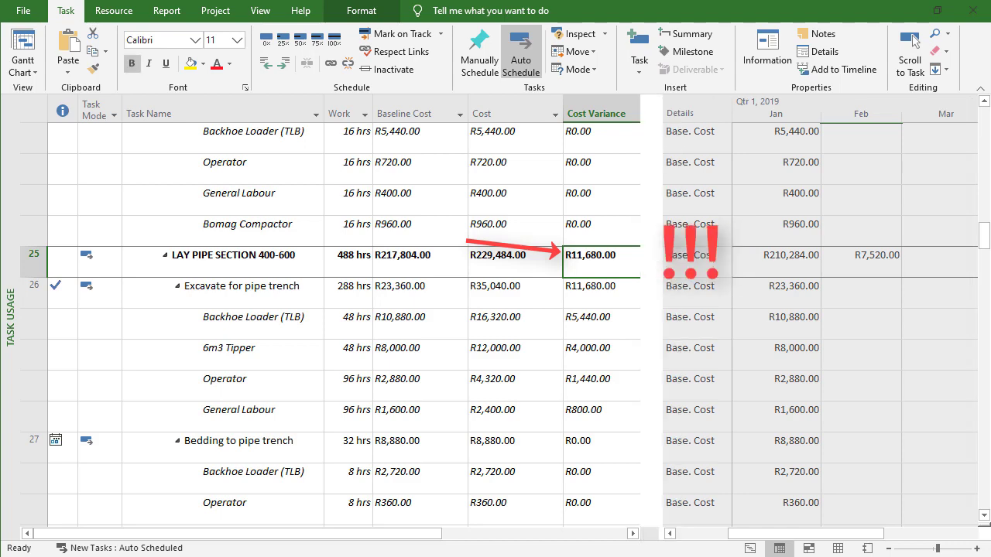
pyautogui.moveTo(661, 113); pyautogui.dragTo(671, 113)
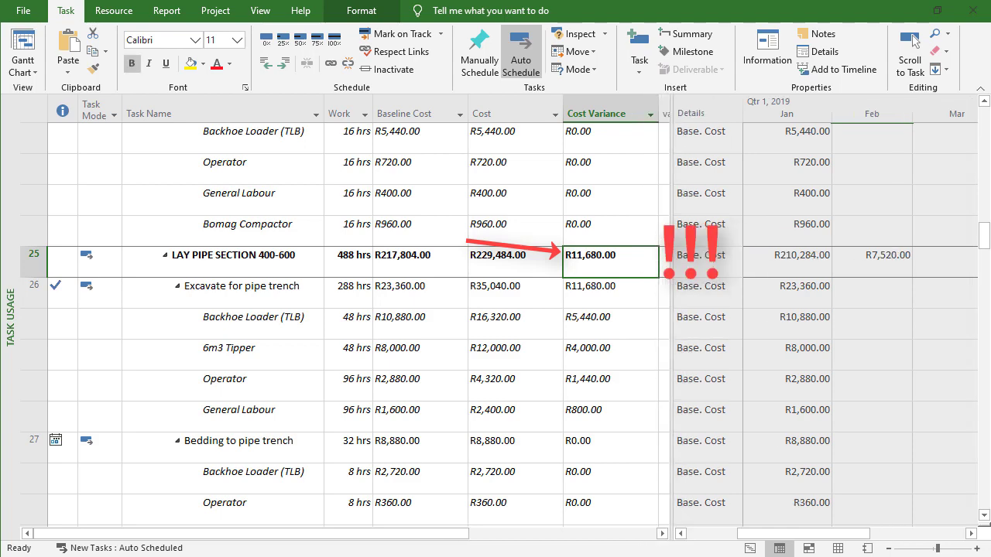
pyautogui.scroll(-2, 344, 325)
pyautogui.scroll(3, 345, 325)
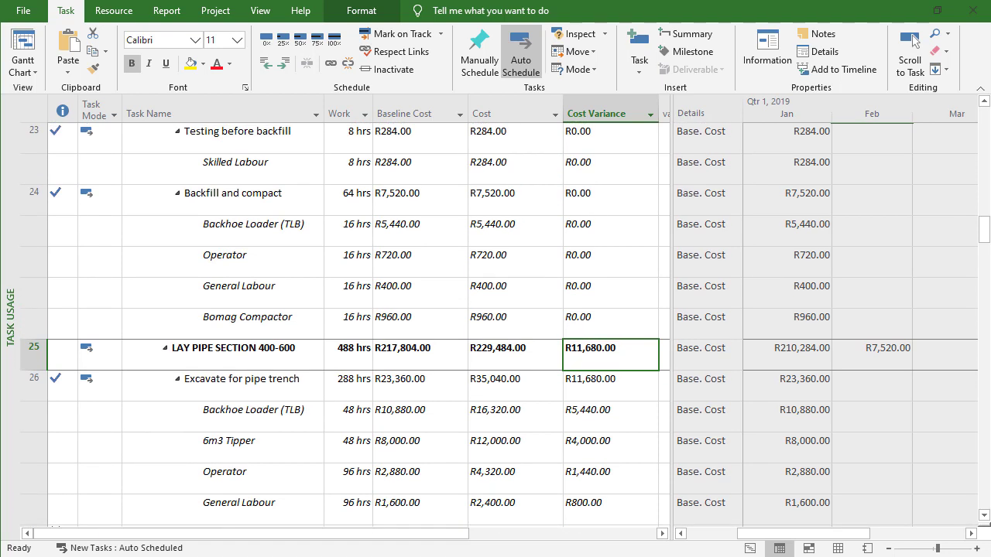
# Select the cost variances of Excavate for pipe trench and its four resources in LAY PIPE SECTION 400-600
pyautogui.scroll(-3, 344, 325)
pyautogui.press('Down')
pyautogui.hotkey('shift', 'Down')
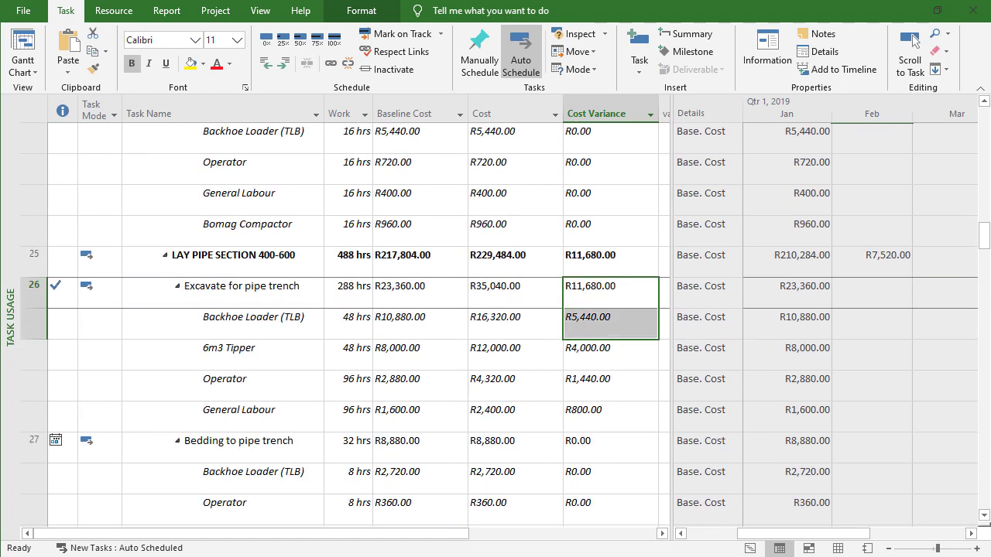
pyautogui.hotkey('shift', 'Down')
pyautogui.hotkey('shift', 'Down')
pyautogui.hotkey('shift', 'Down')
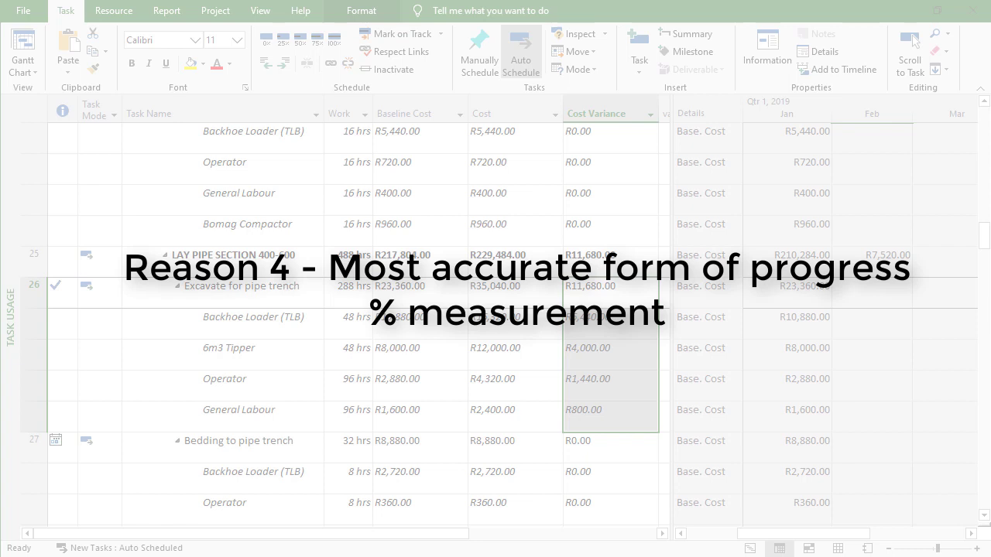
# Widen the table area and insert an Actual Cost column directly after Cost Variance in the Task Usage table
pyautogui.scroll(15, 349, 325)
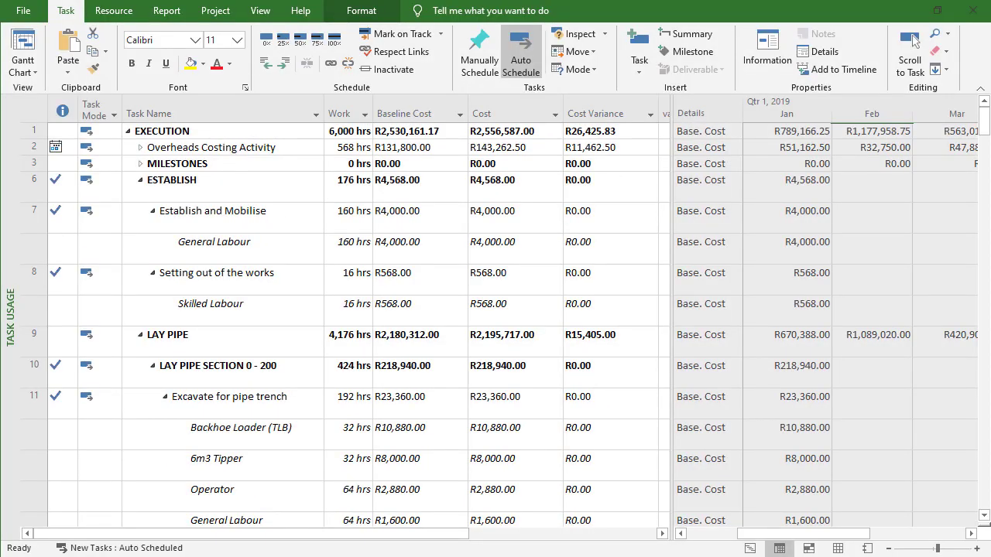
pyautogui.moveTo(670, 309); pyautogui.dragTo(746, 309)
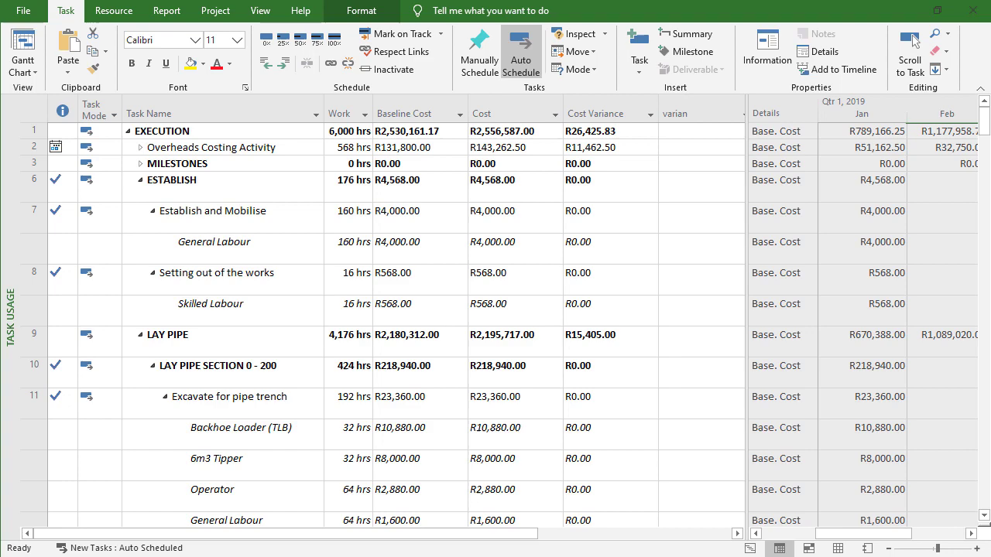
pyautogui.click(686, 114)
pyautogui.rightClick(685, 114)
pyautogui.click(708, 232)
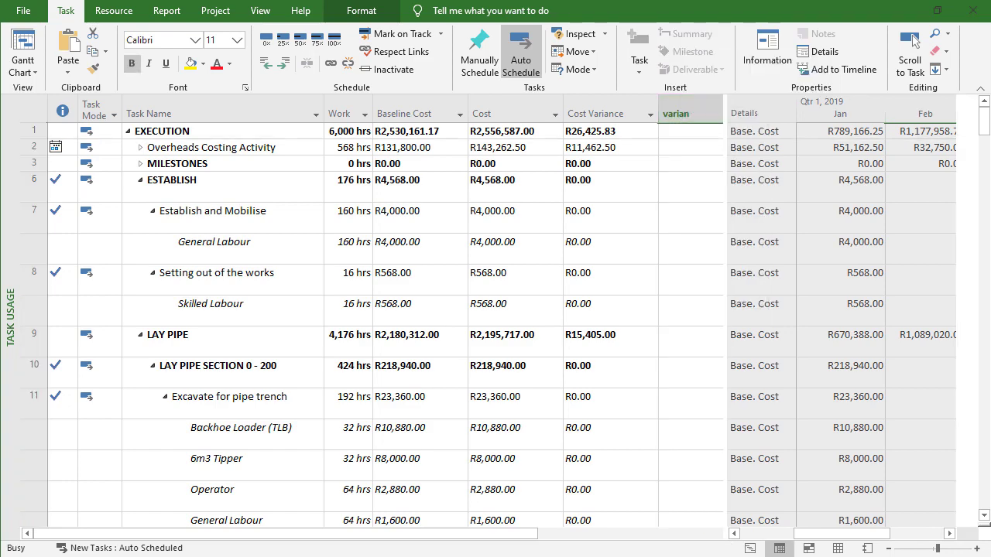
pyautogui.write('actual Cost')
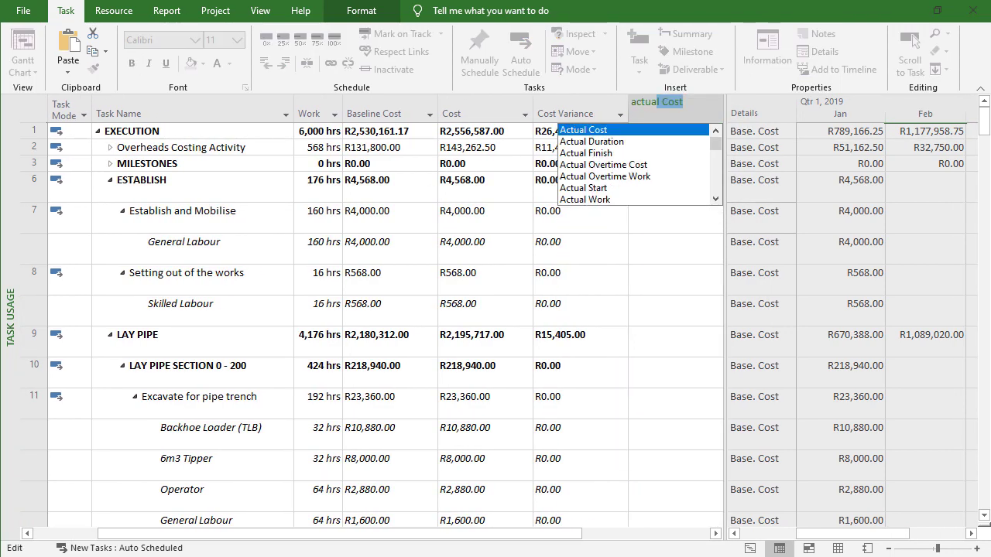
pyautogui.press('Return')
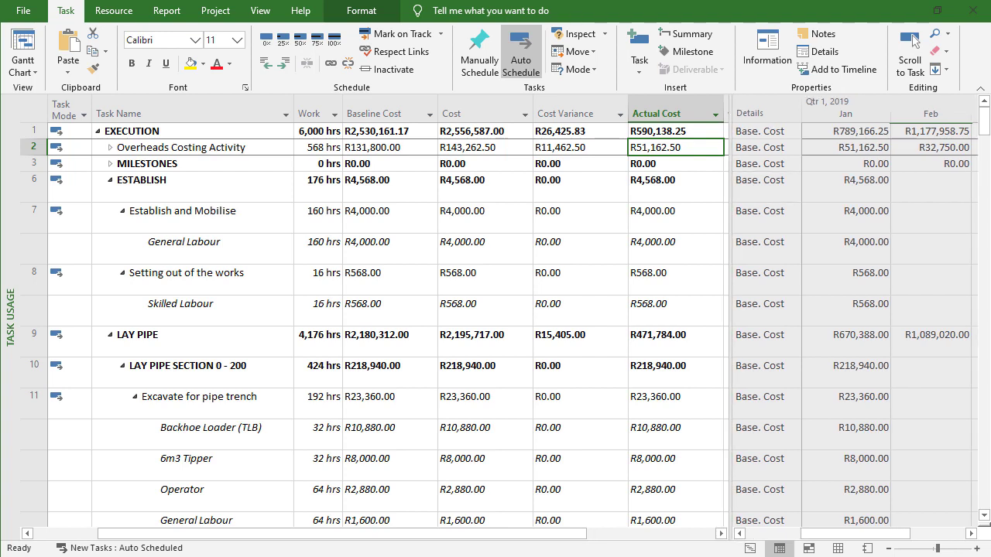
# Compare EXECUTION's January baseline cost with its actual cost by selecting each value
pyautogui.click(846, 131)
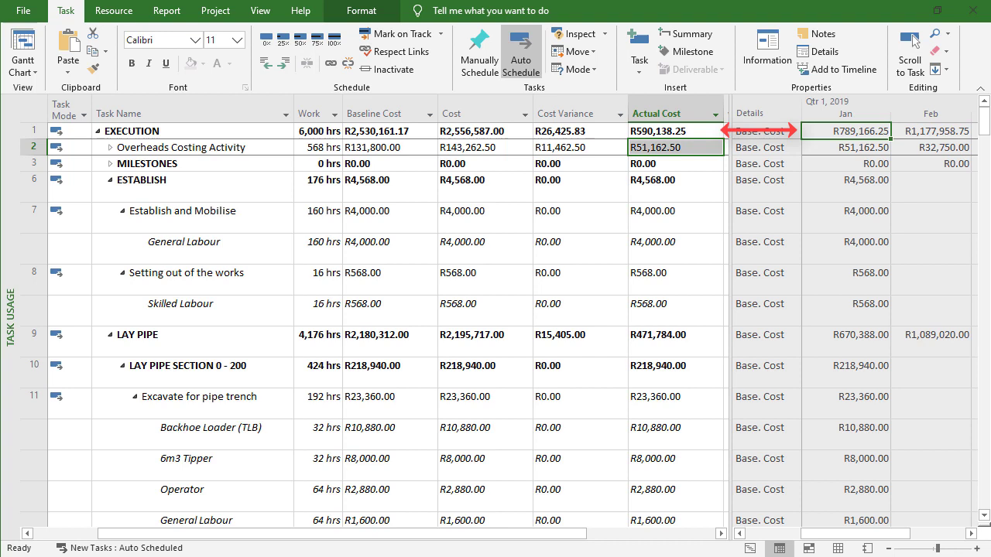
pyautogui.click(675, 131)
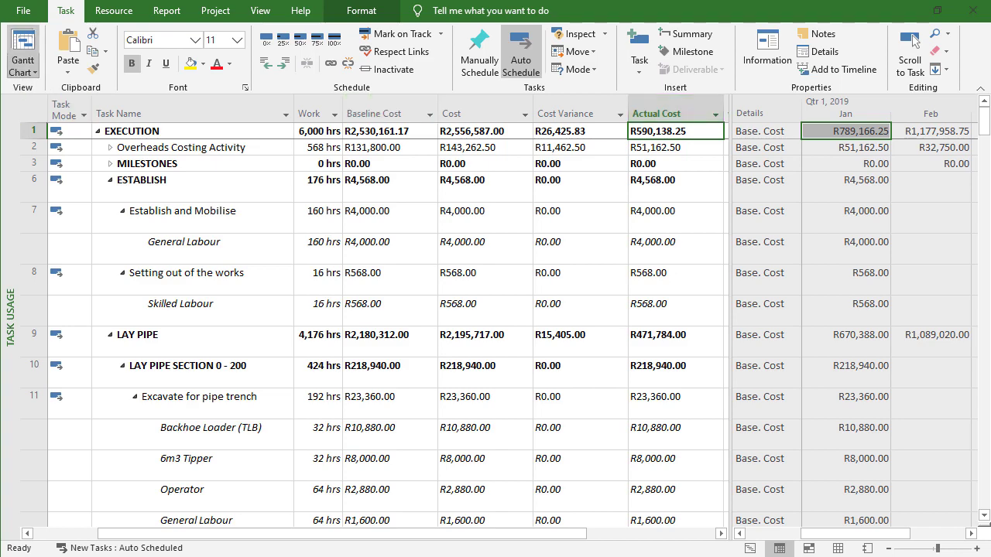
# Switch to the LRC DEFAULT view and bring EXECUTION's Gantt bar into the timescale
pyautogui.click(23, 66)
pyautogui.click(64, 347)
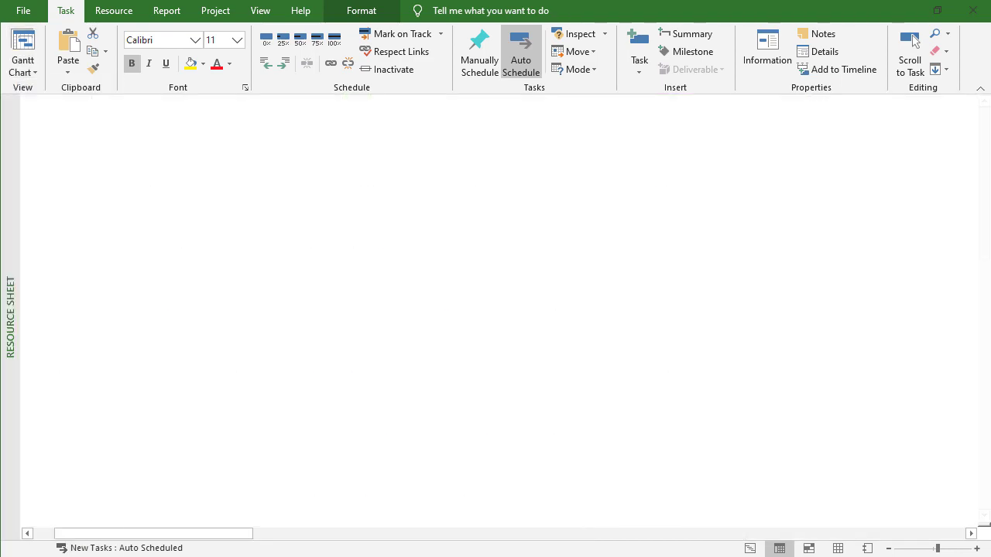
pyautogui.click(23, 66)
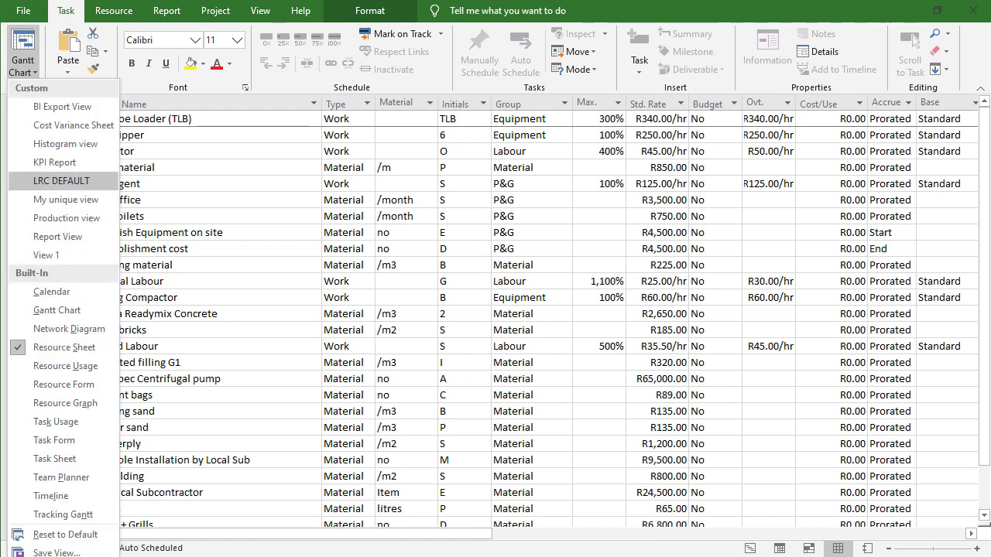
pyautogui.click(61, 180)
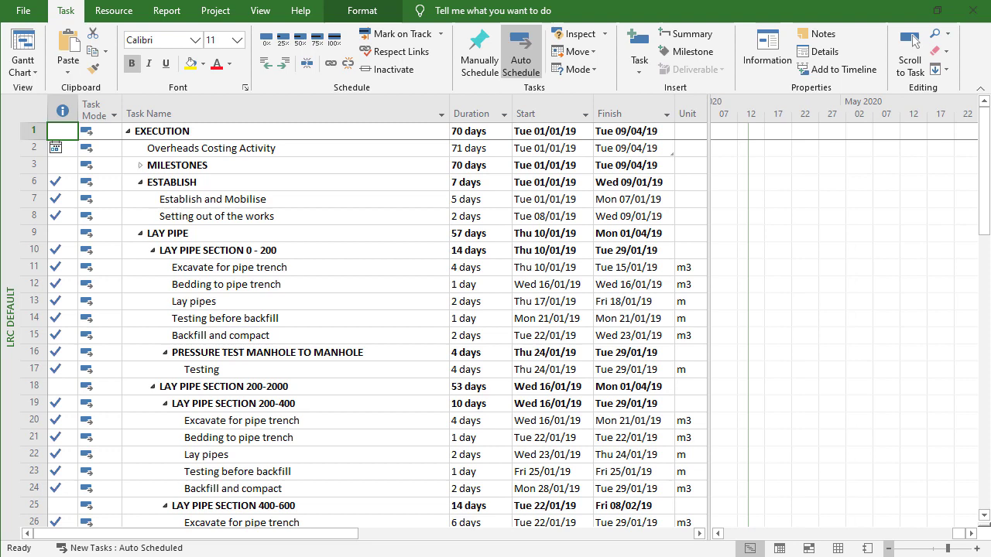
pyautogui.click(914, 41)
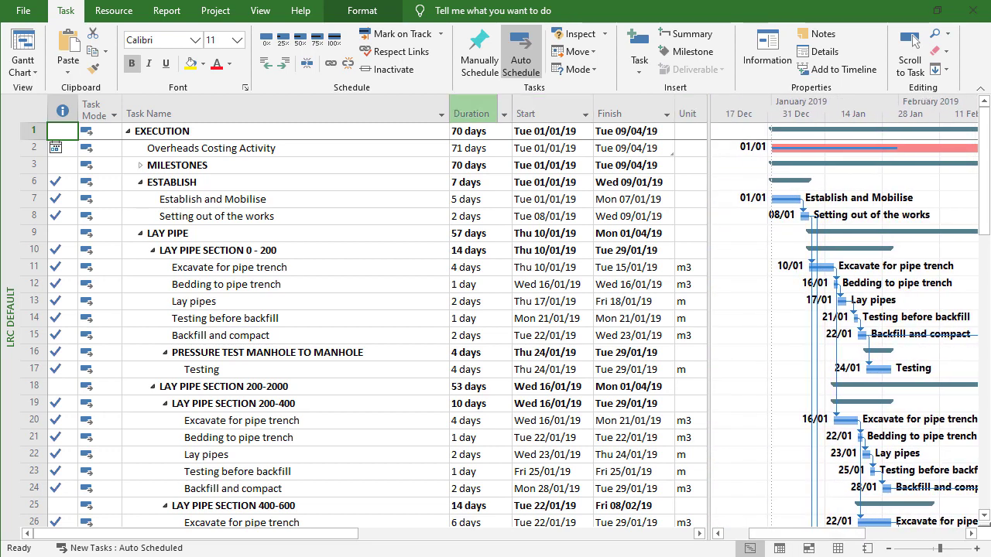
# Narrow the Task Name column and insert a % Complete column between Finish and Unit
pyautogui.moveTo(449, 112); pyautogui.dragTo(345, 112)
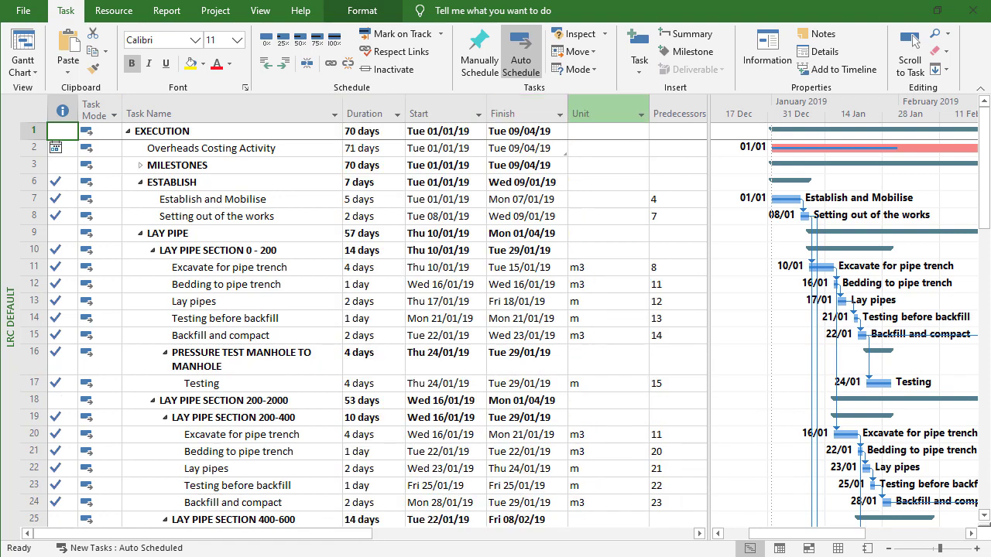
pyautogui.rightClick(575, 112)
pyautogui.click(619, 220)
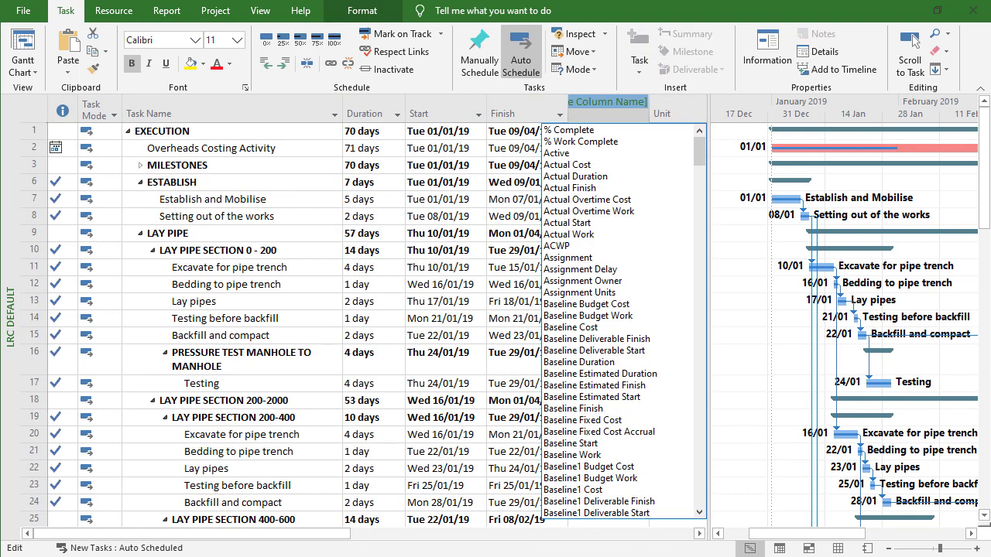
pyautogui.write('pro')
pyautogui.press('BackSpace')
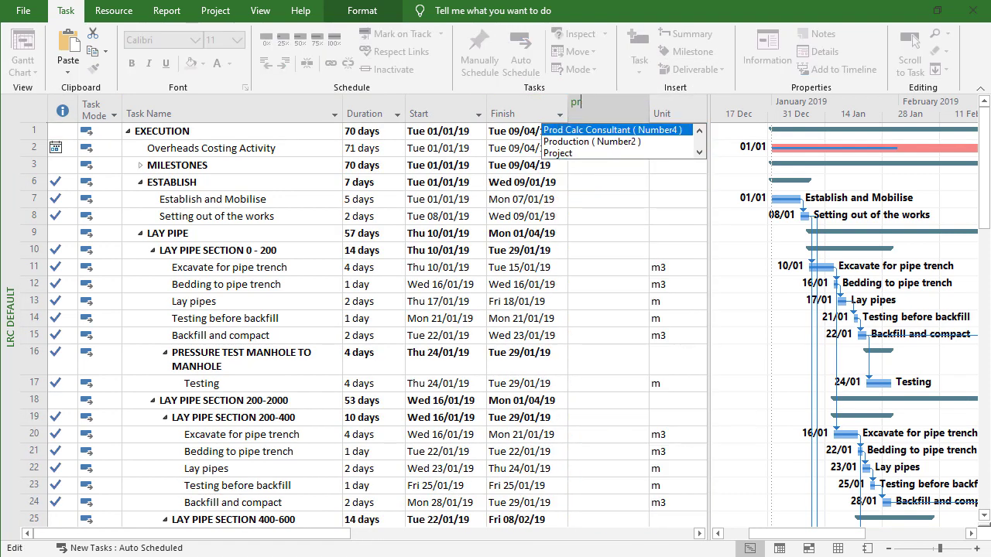
pyautogui.write('% Complete')
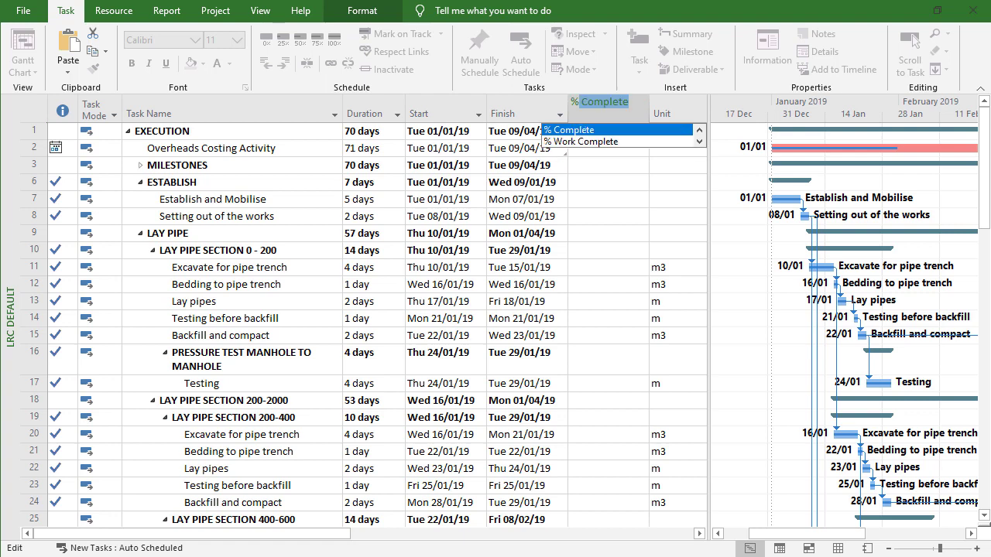
pyautogui.press('Return')
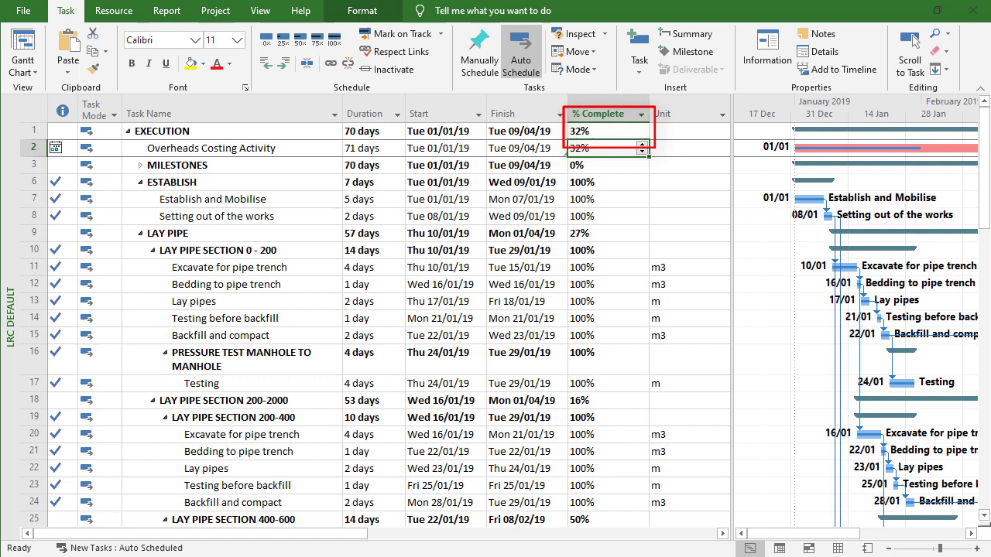
# Examine the % Complete values of Overheads Costing Activity and EXECUTION, selecting each one
pyautogui.click(604, 216)
pyautogui.click(604, 148)
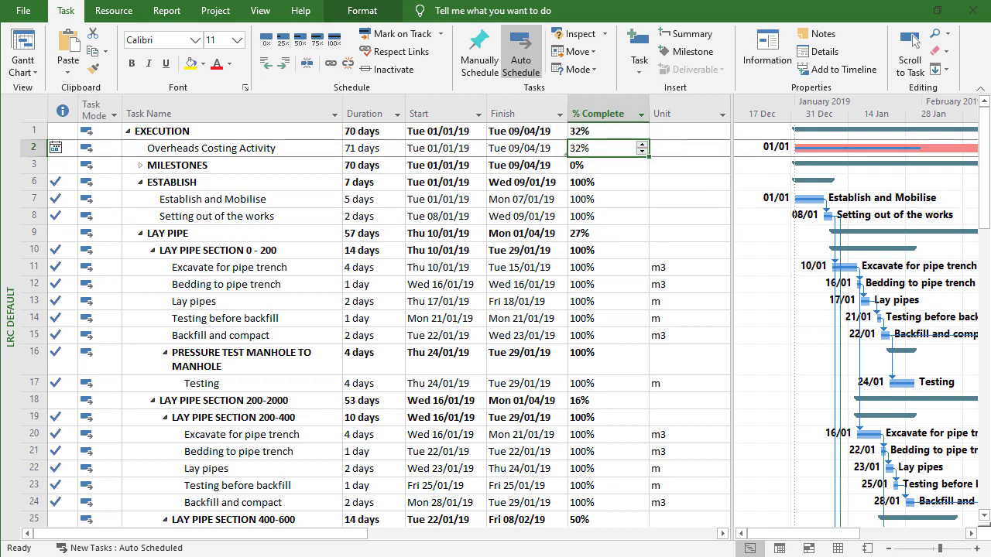
pyautogui.click(604, 131)
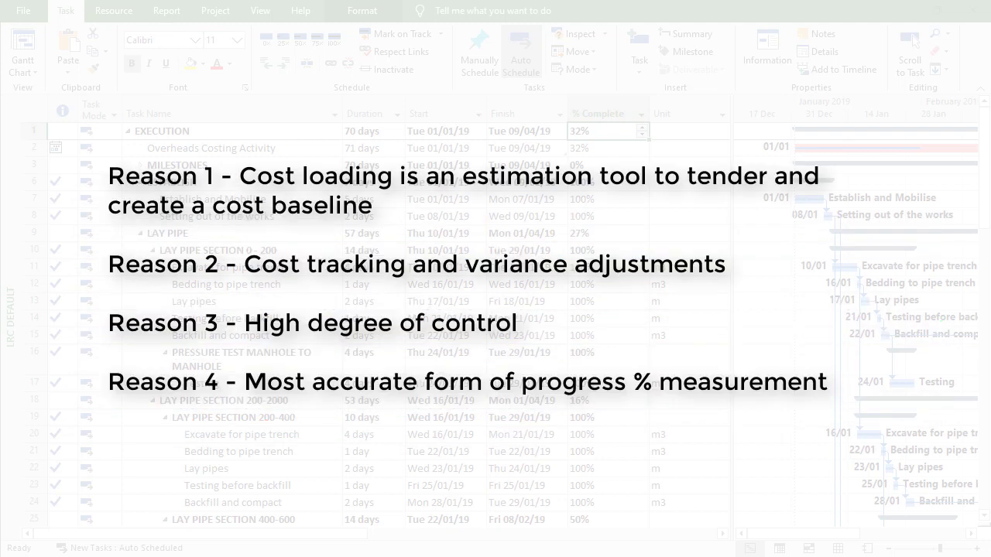
# Narrow the table area to end at the % Complete column and review task progress down to LAY PIPE SECTION 600-800
pyautogui.moveTo(732, 310); pyautogui.dragTo(658, 310)
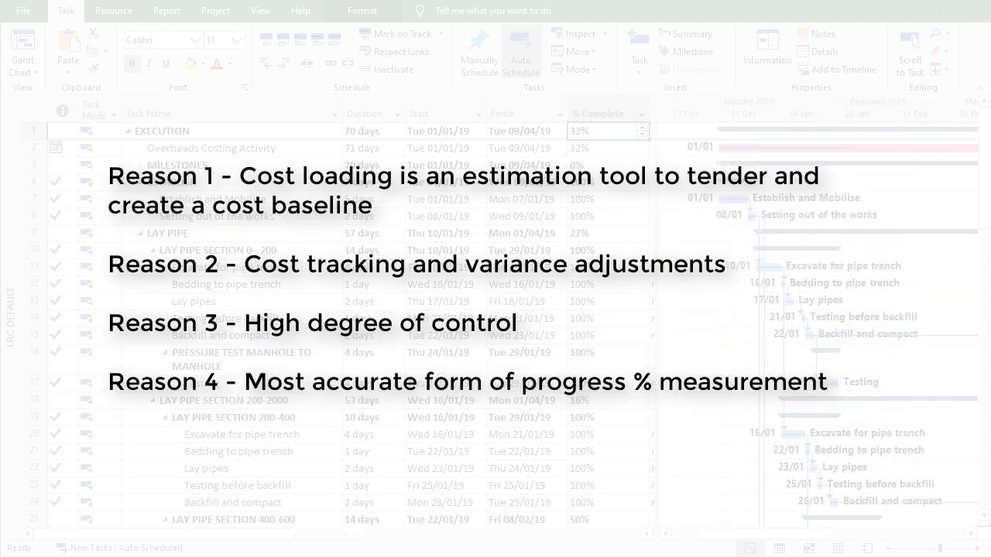
pyautogui.scroll(-3, 496, 326)
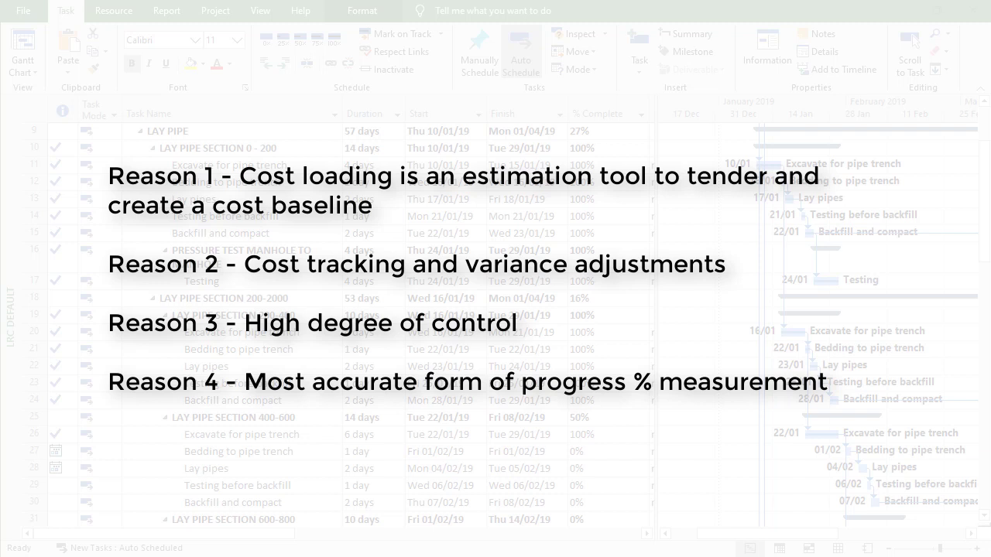
pyautogui.scroll(-3, 496, 325)
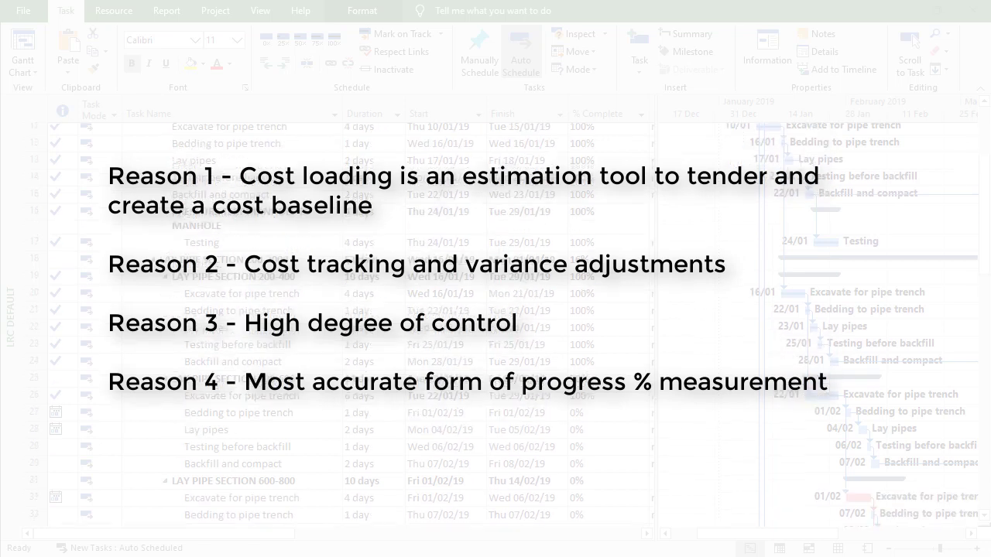